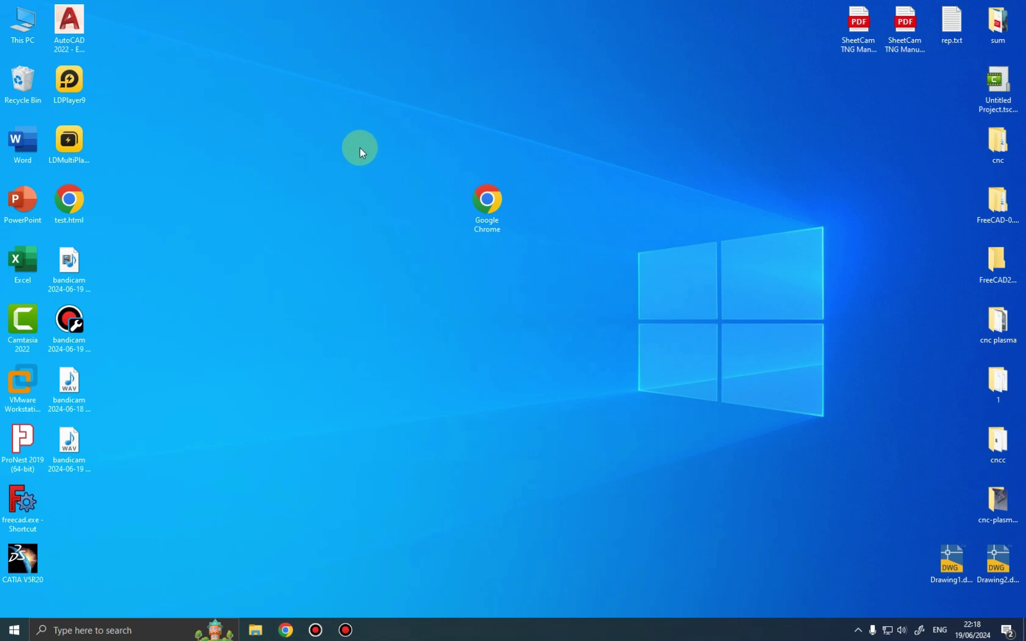
Step: Launch Google Chrome with the first profile
mouse_move(360, 146)
mouse_down()
mouse_move(563, 298)
mouse_move(364, 160)
mouse_up()
click(550, 277)
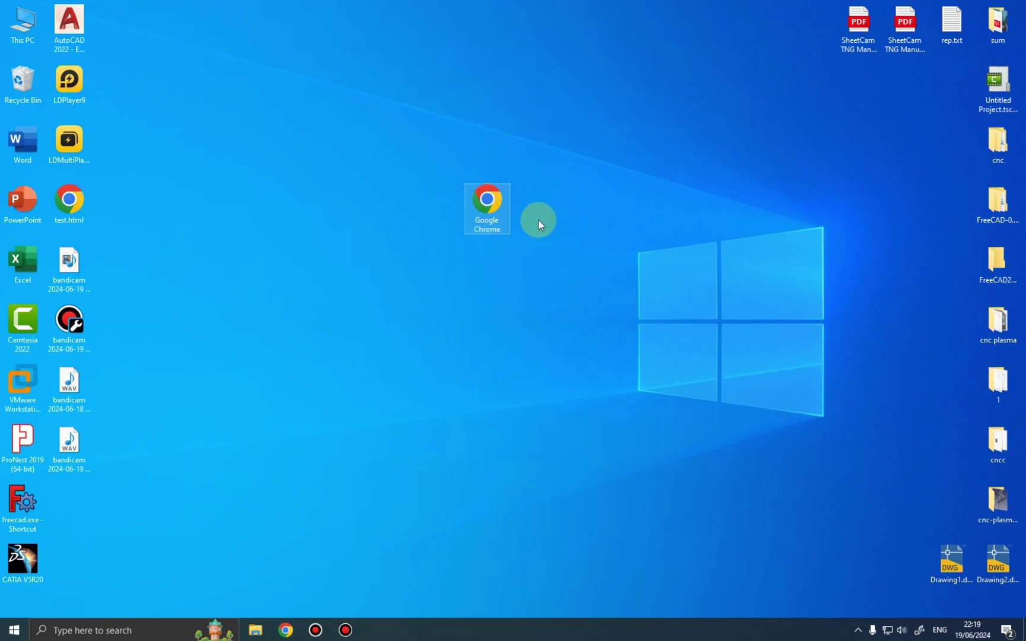
double_click(488, 207)
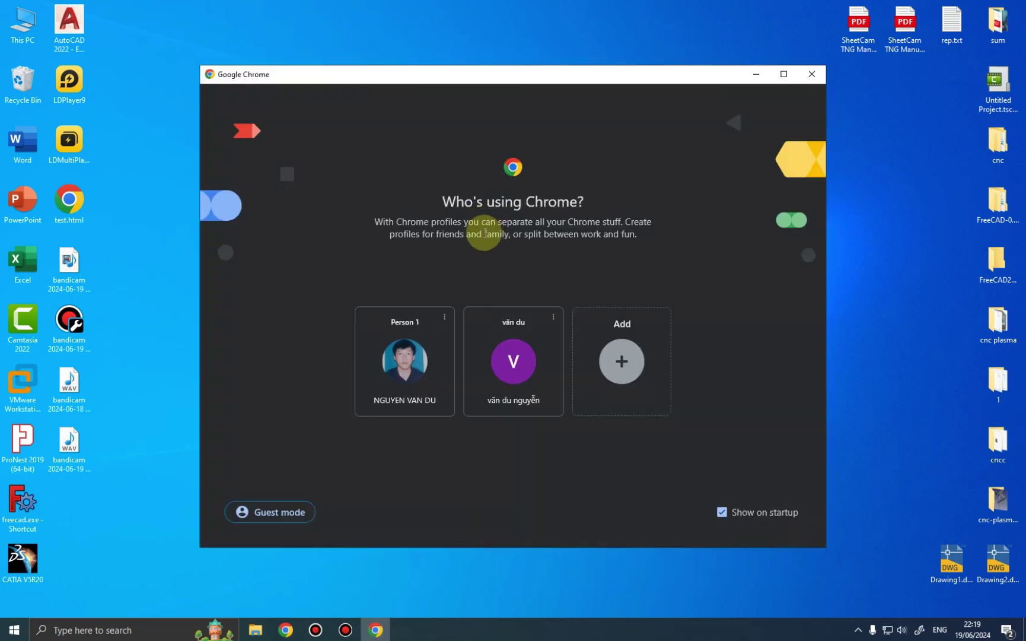
click(397, 359)
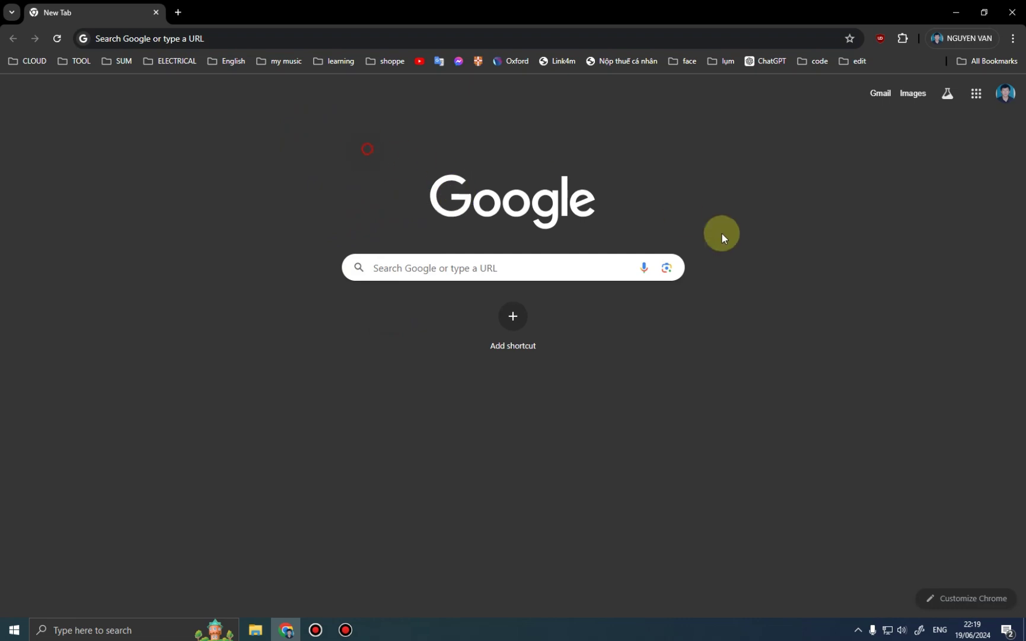
Step: Search Google for 'office online', trimming the autocompleted words
click(428, 261)
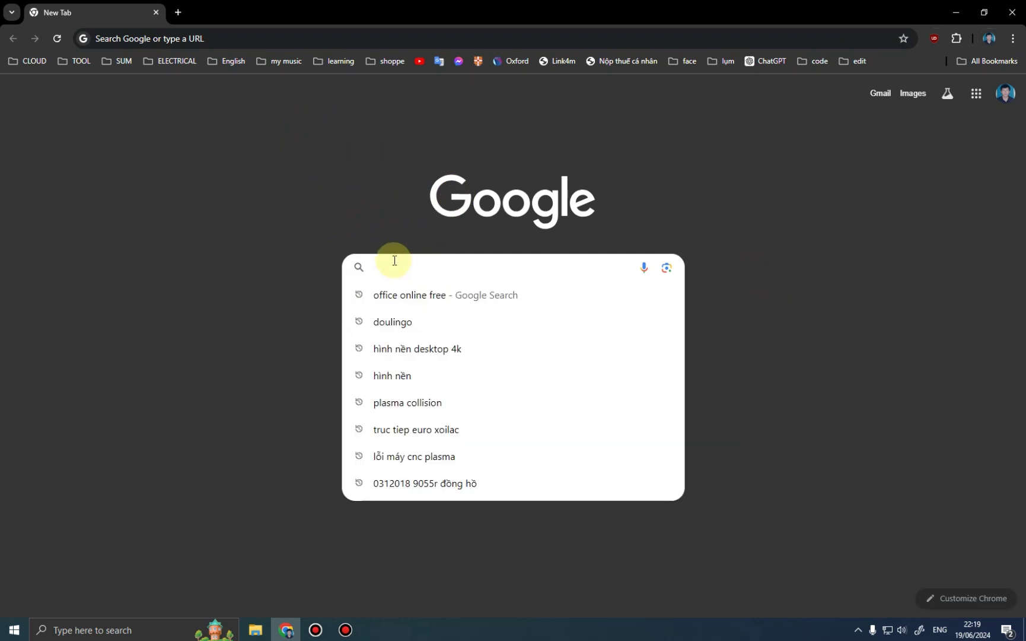
text(off)
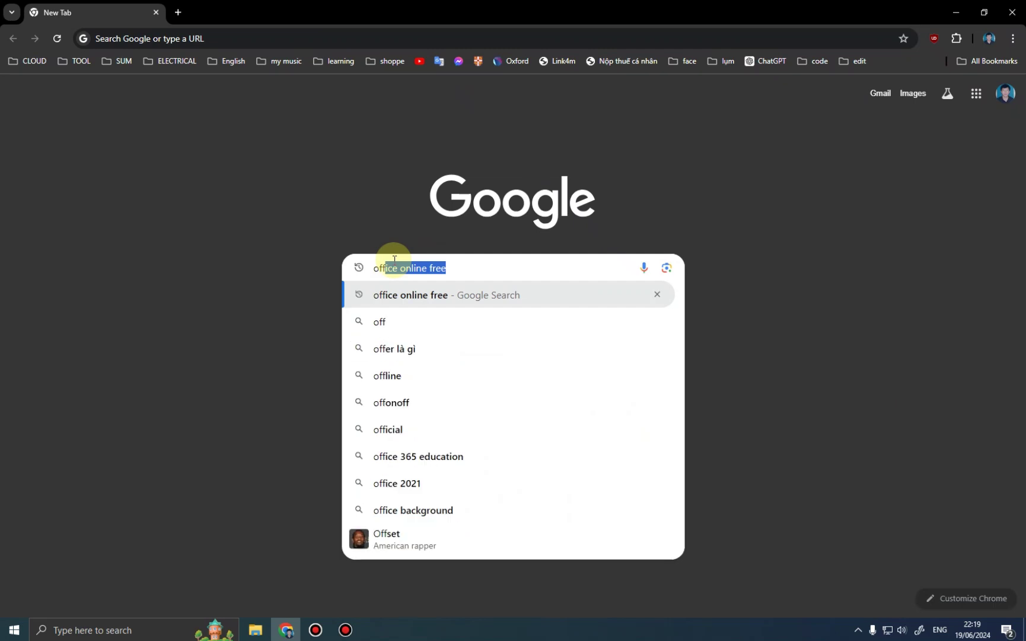
text(ice)
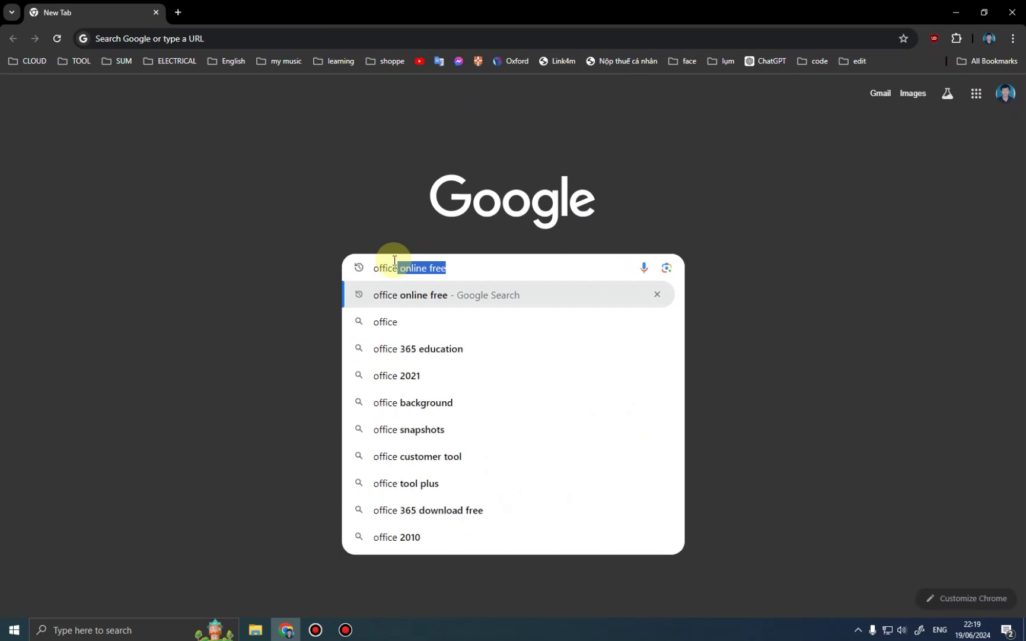
key(BackSpace)
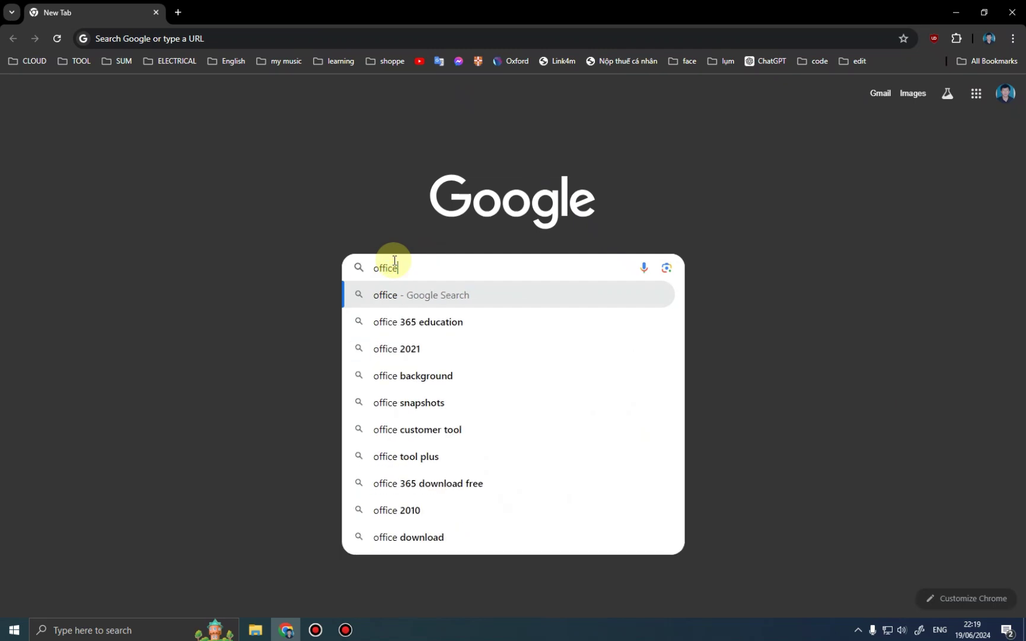
text(onli)
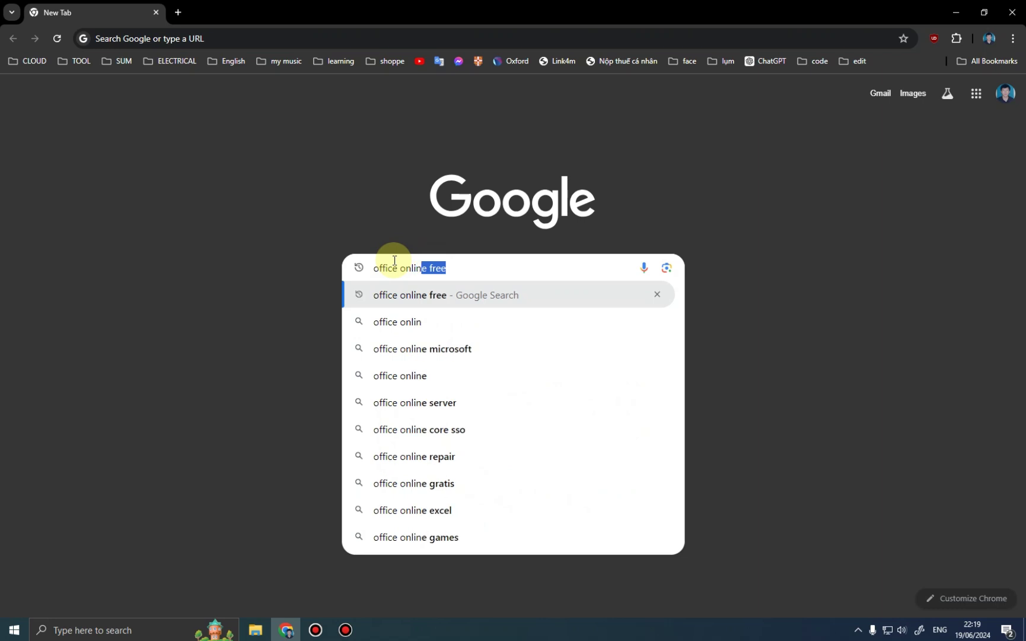
text(ne)
key(BackSpace)
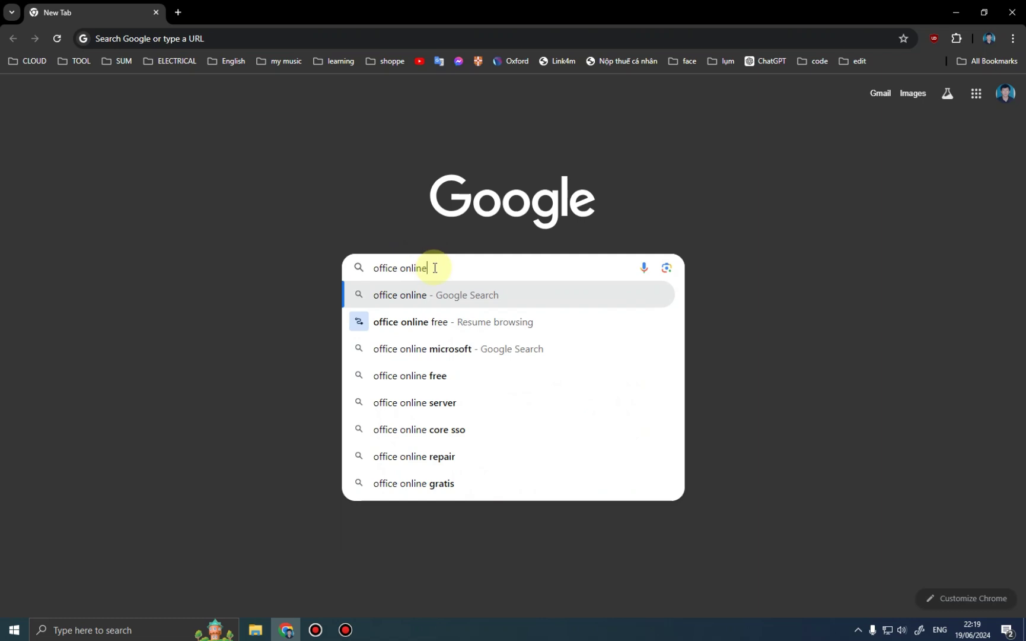
key(Return)
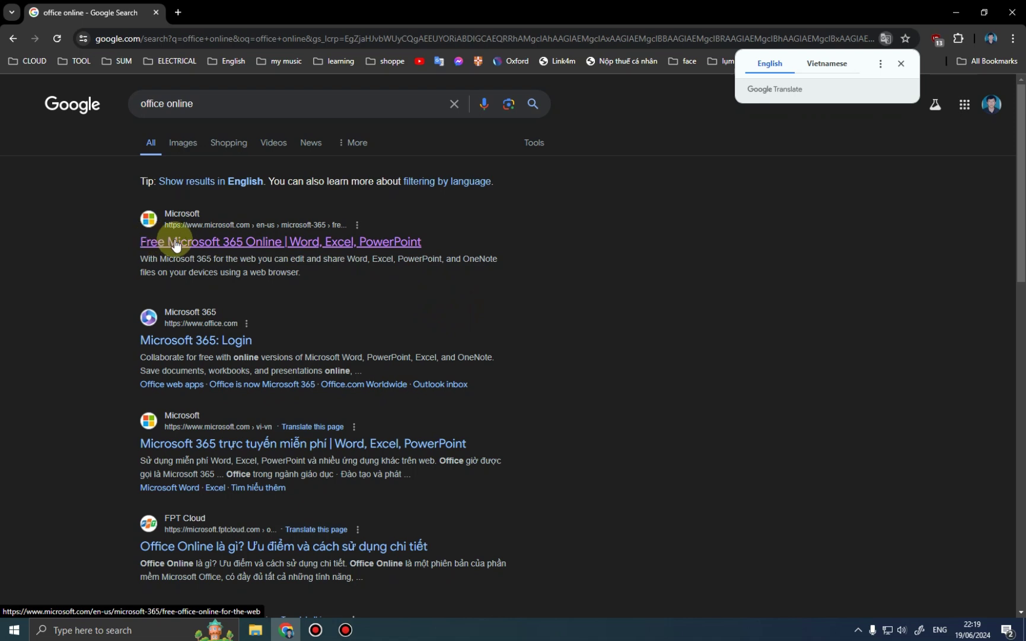
Step: Open the Free Microsoft 365 Online result and choose Sign up for free
click(258, 249)
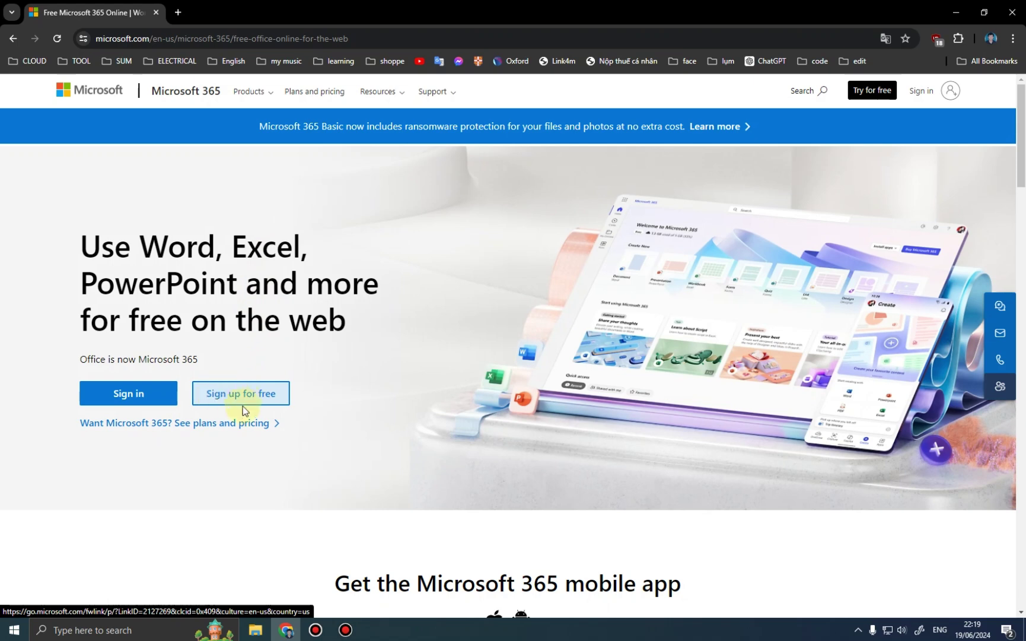
click(104, 393)
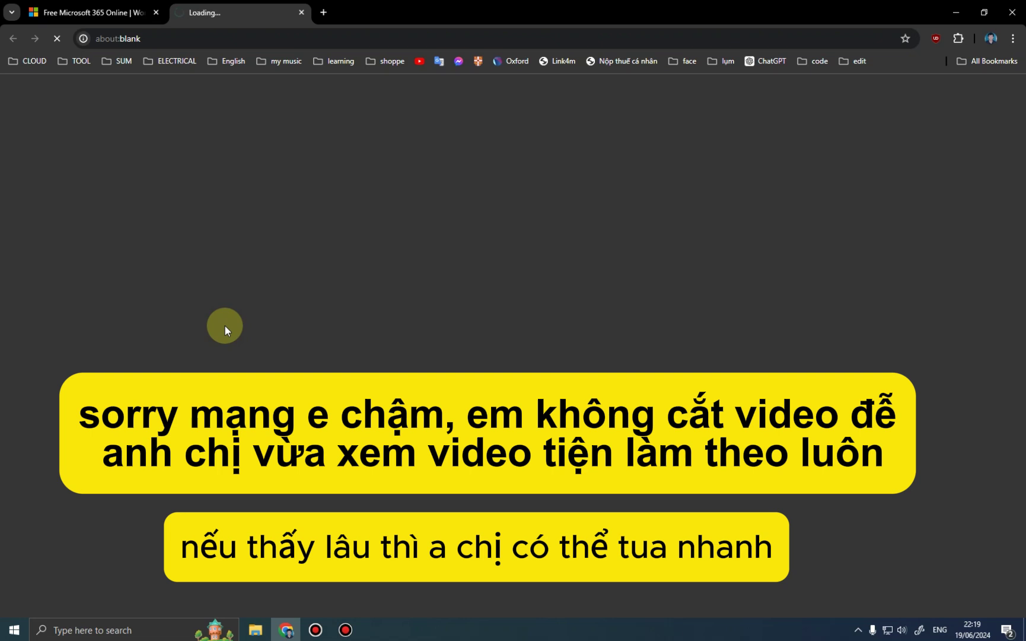
click(95, 11)
click(242, 5)
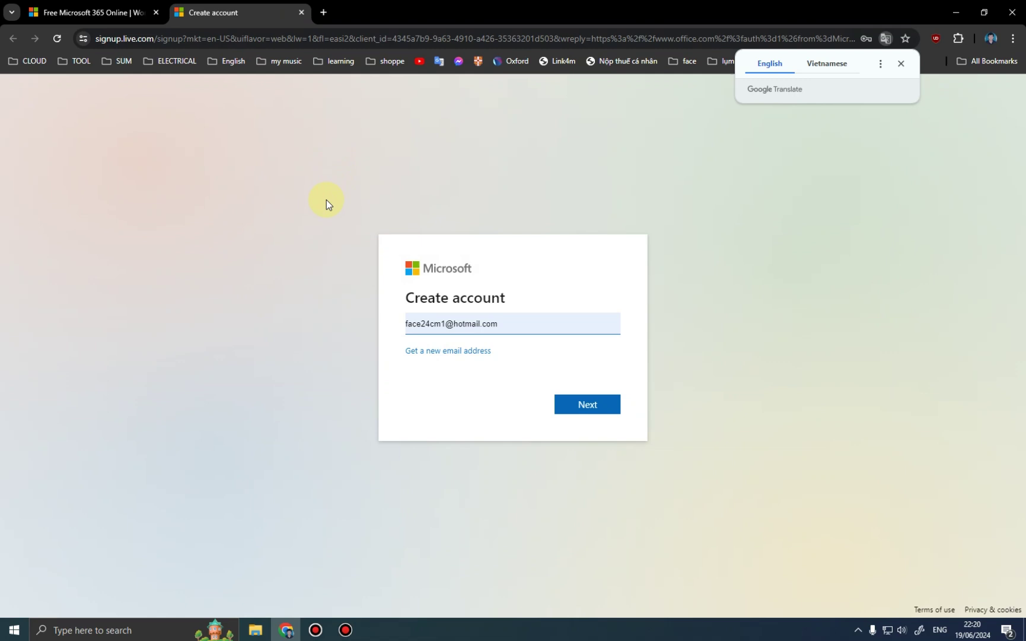
Step: Replace the autofilled email with a new username of your choice
click(326, 200)
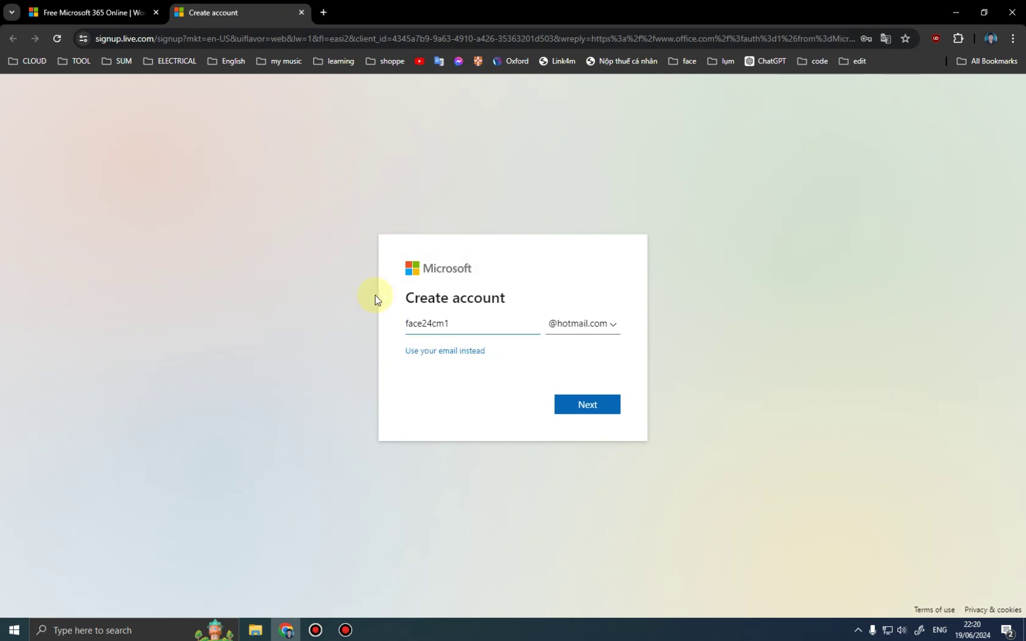
drag(474, 328, 281, 320)
key(BackSpace)
click(351, 106)
click(440, 322)
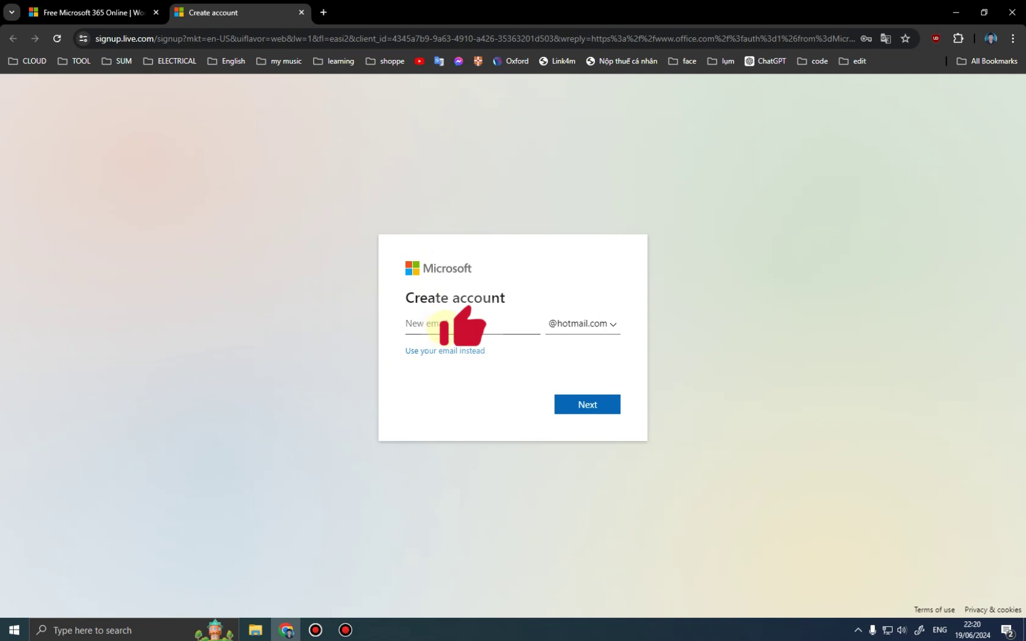
click(420, 323)
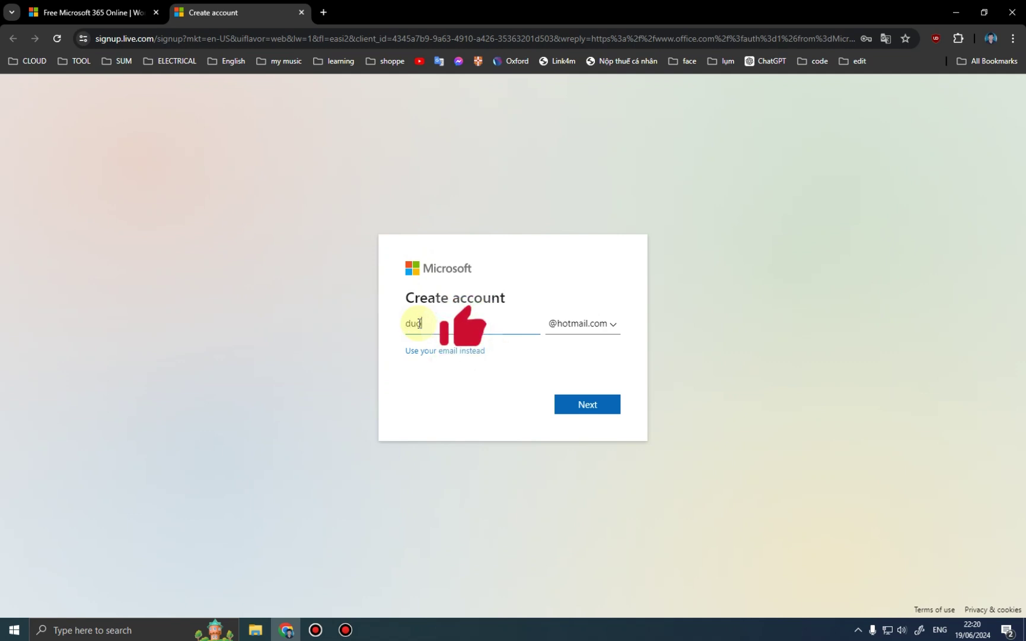
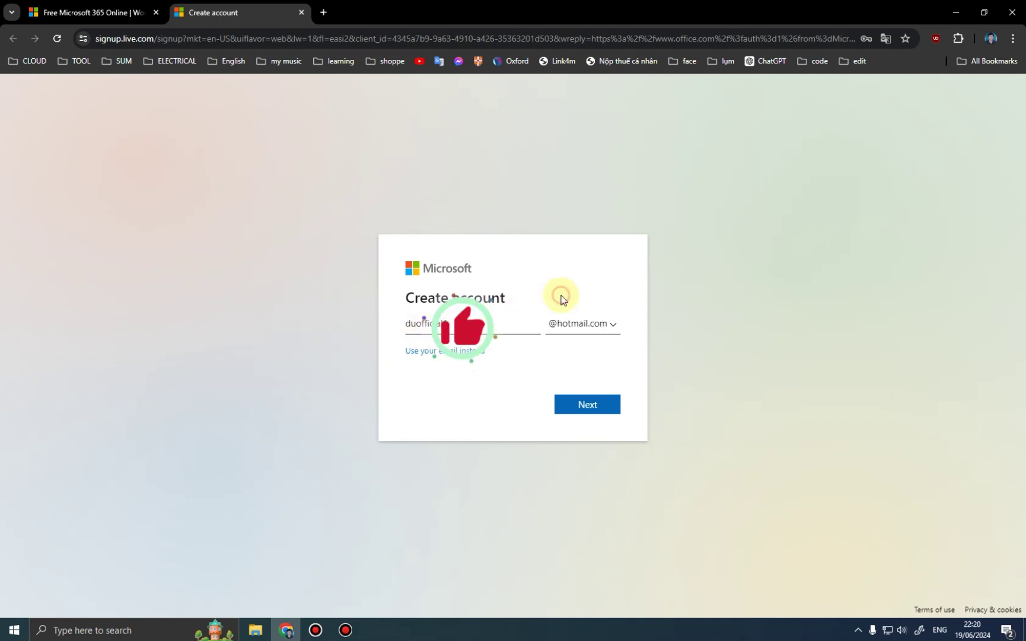
click(568, 324)
click(568, 324)
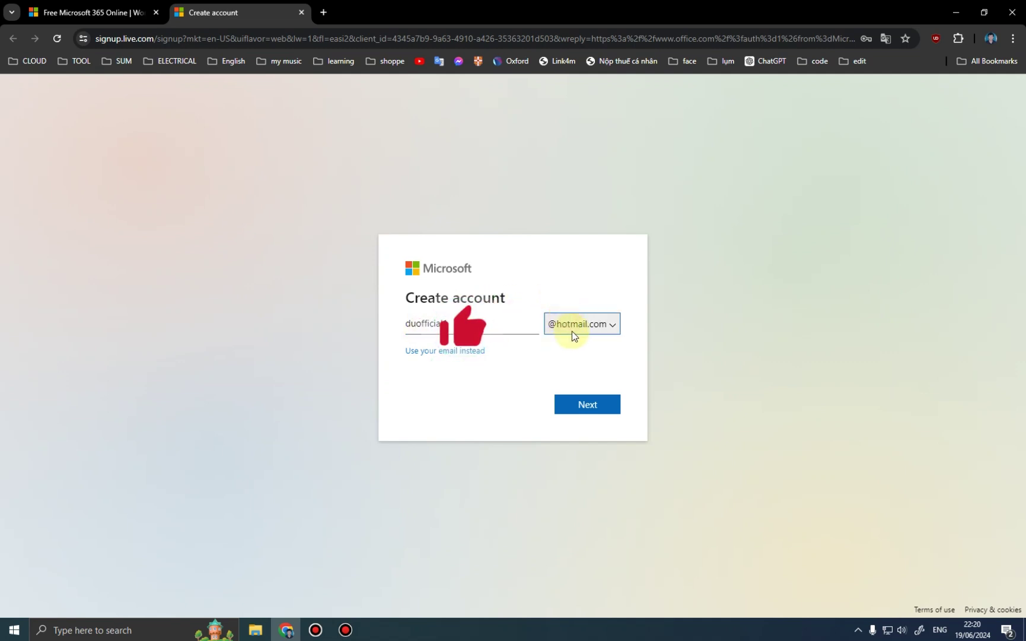
click(571, 331)
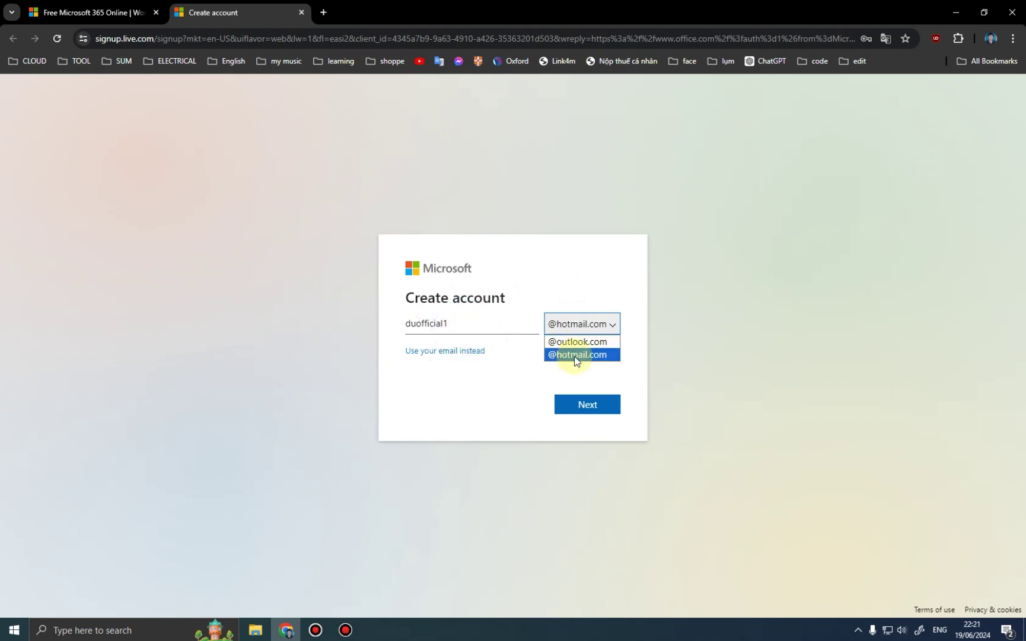
click(573, 355)
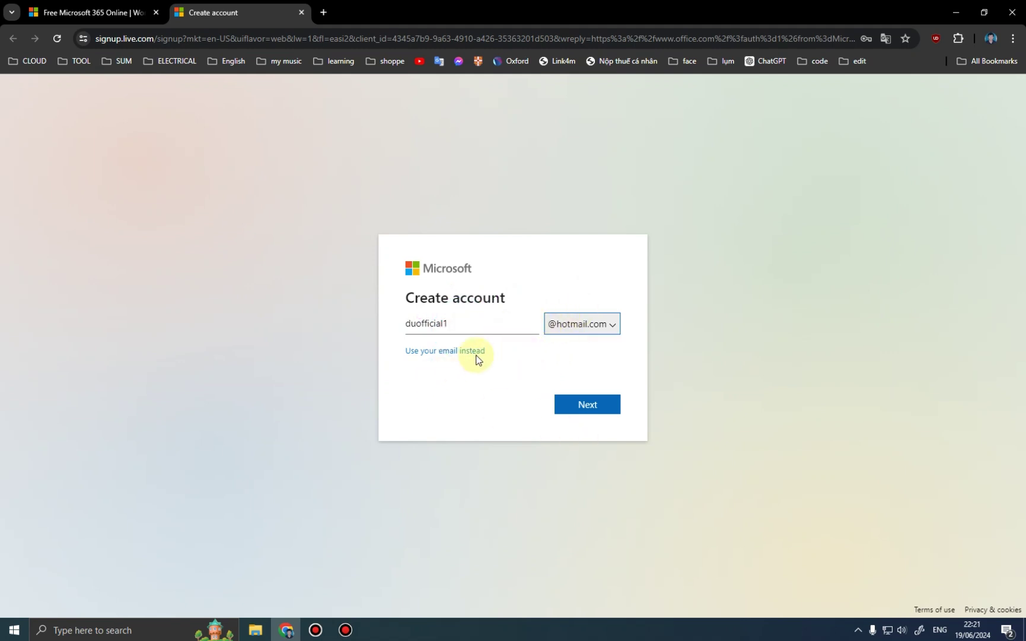
drag(454, 322, 410, 320)
right_click(410, 320)
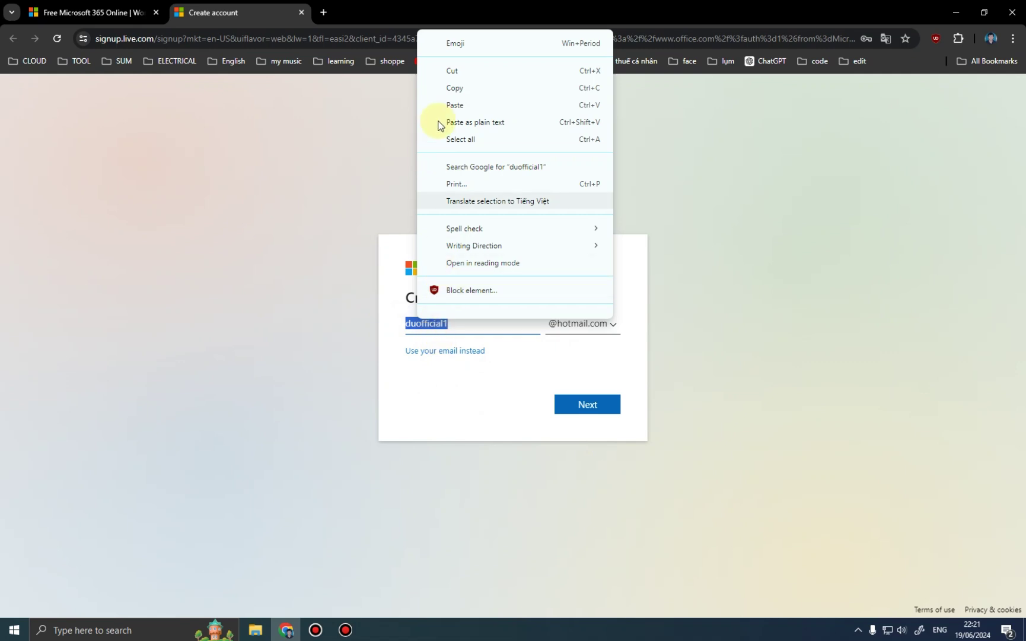
click(454, 92)
click(413, 323)
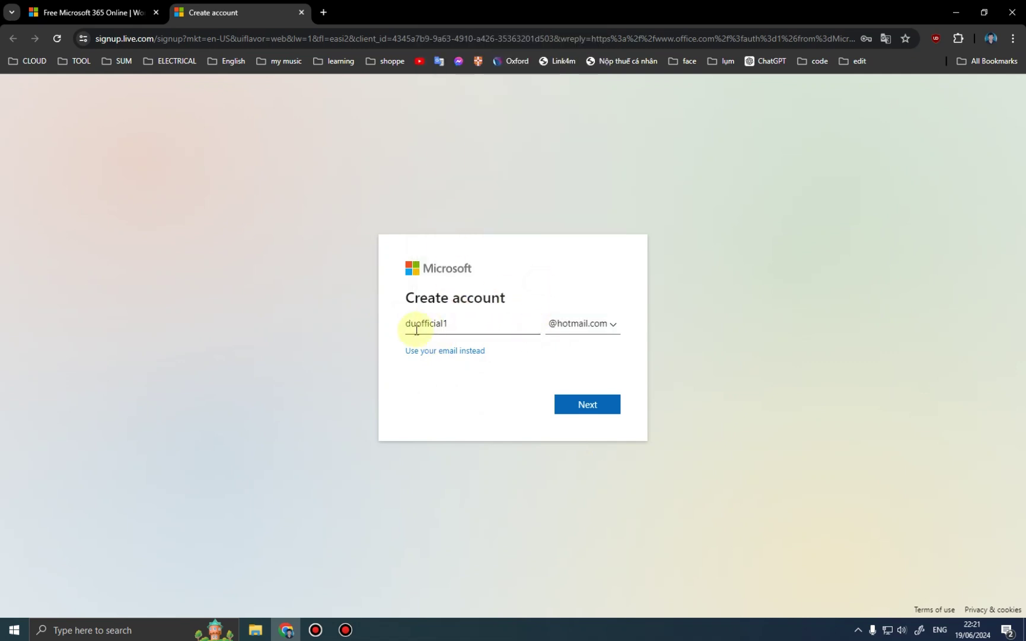
click(578, 406)
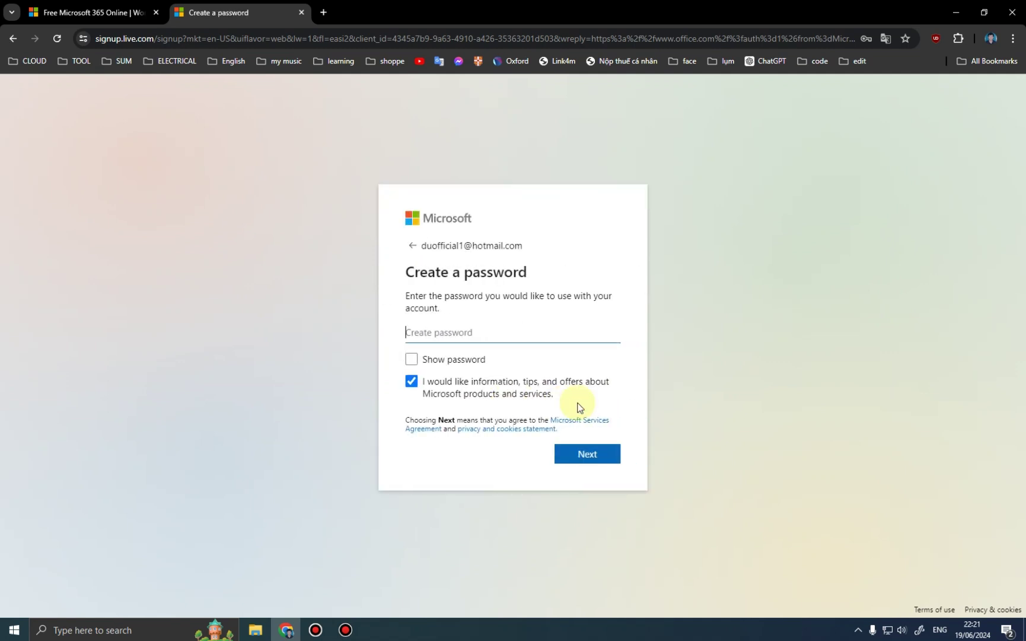
Step: Dismiss the saved-login suggestions and turn on Show password in the password field
click(452, 332)
click(424, 308)
click(420, 330)
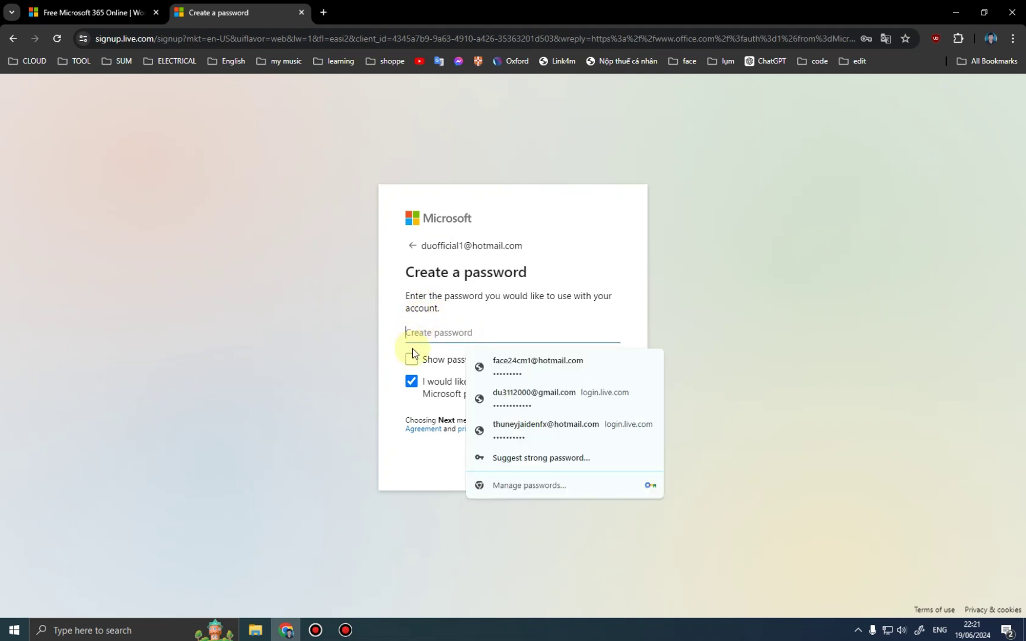
click(393, 355)
click(425, 359)
click(435, 332)
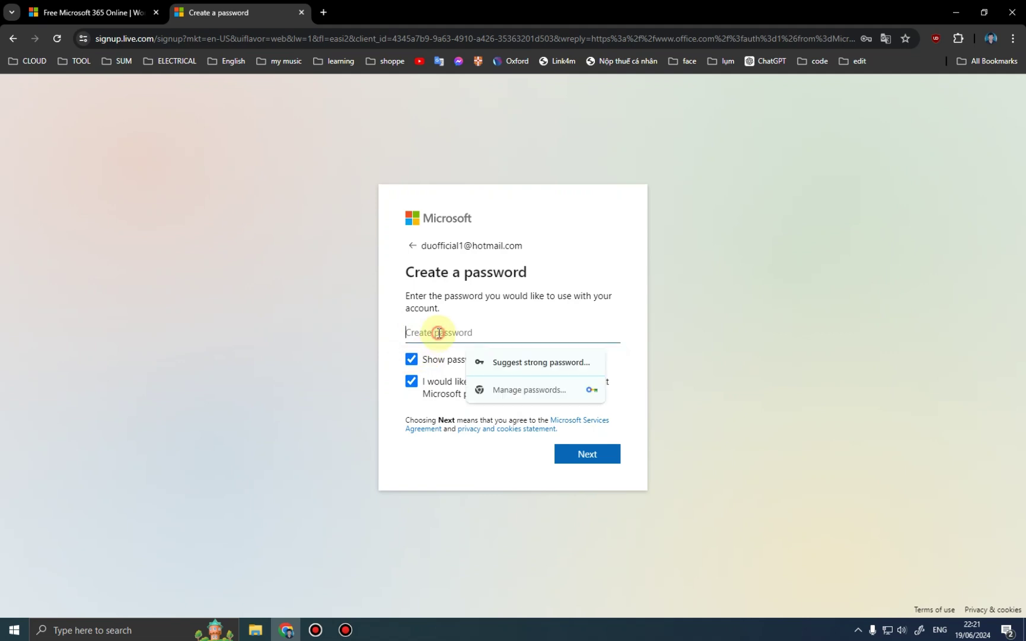
click(415, 323)
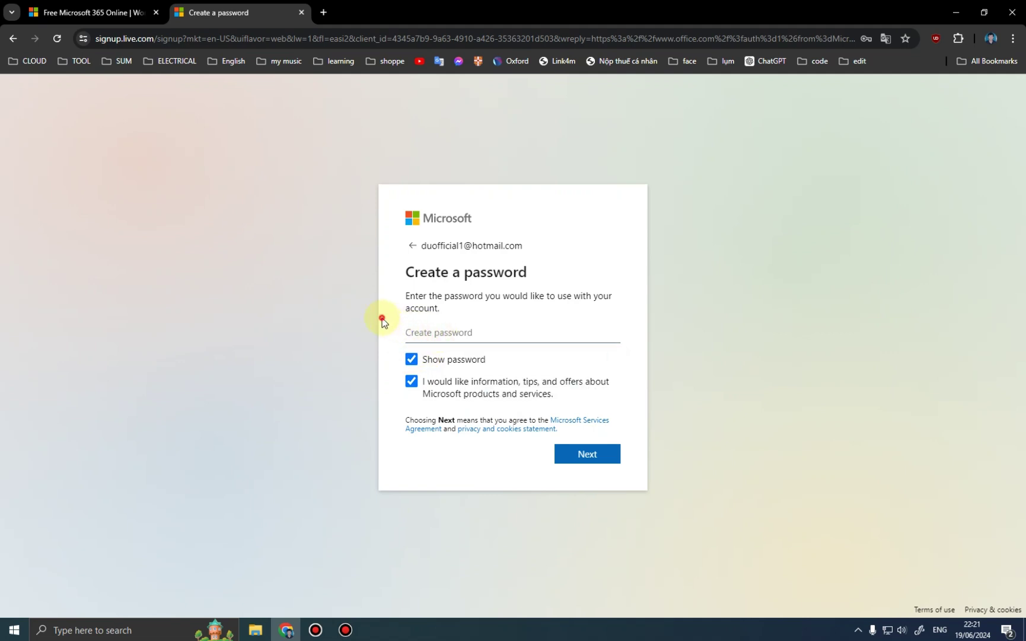
click(413, 362)
click(413, 362)
click(425, 328)
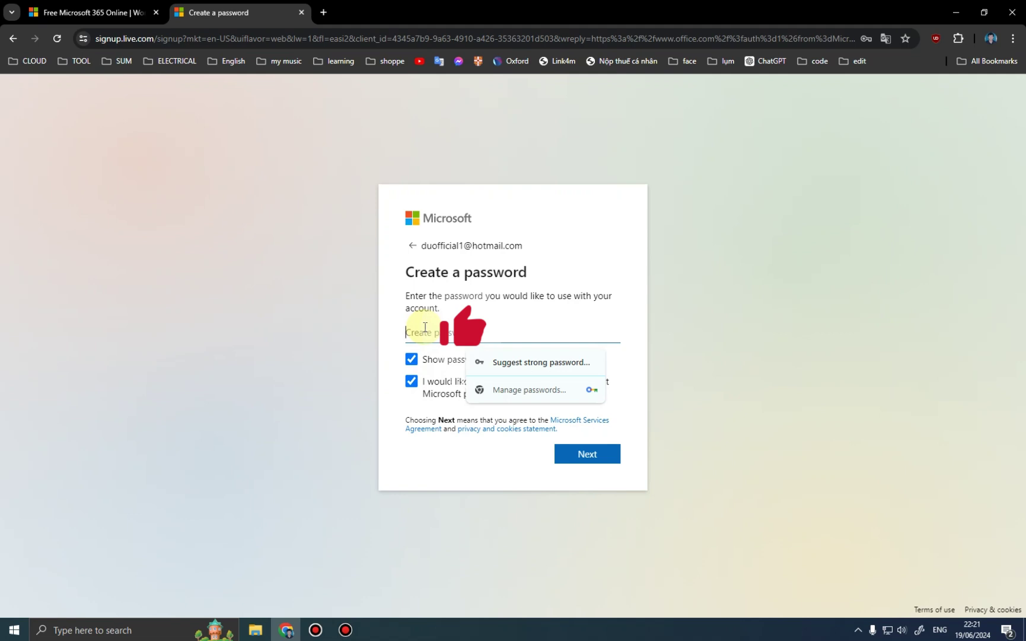
Step: Enter the new account password, hide it again, and submit it
key(BackSpace)
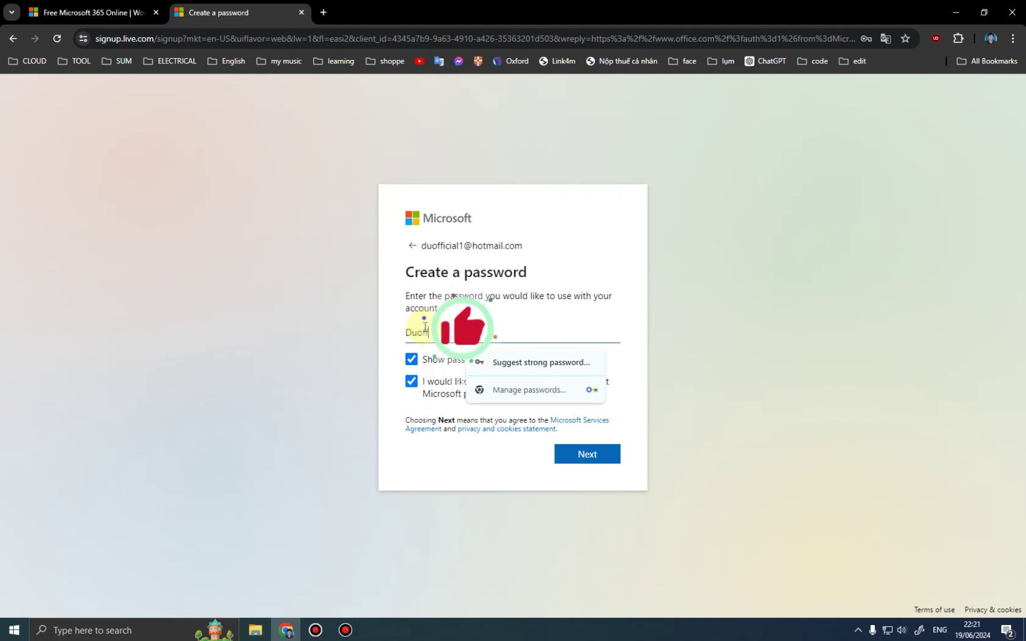
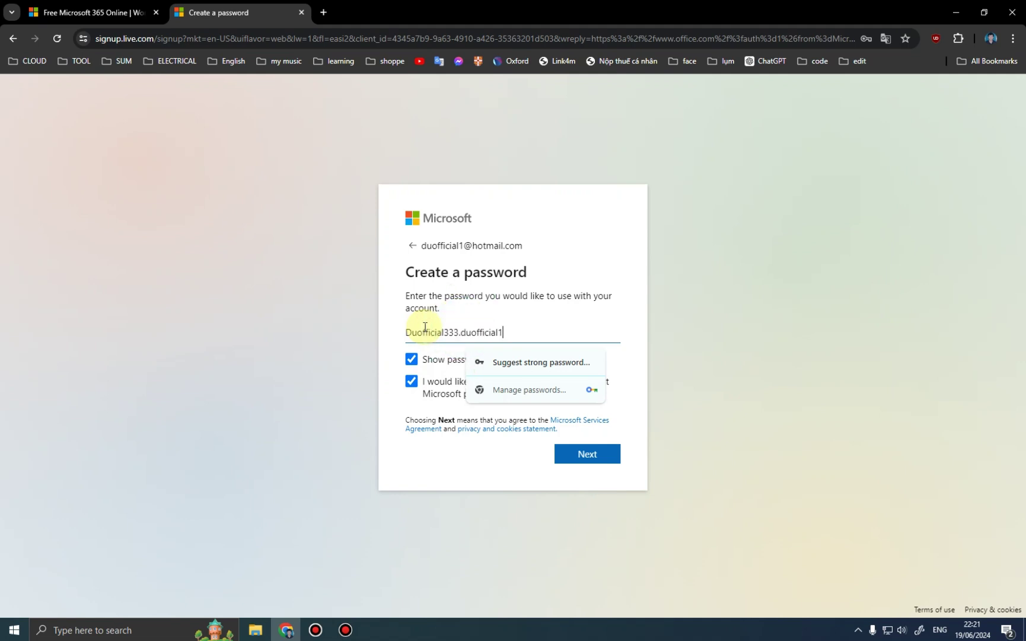
key(BackSpace)
key(BackSpace)
key(BackSpace)
key(BackSpace)
key(BackSpace)
key(BackSpace)
key(BackSpace)
key(BackSpace)
key(BackSpace)
key(ctrl+a)
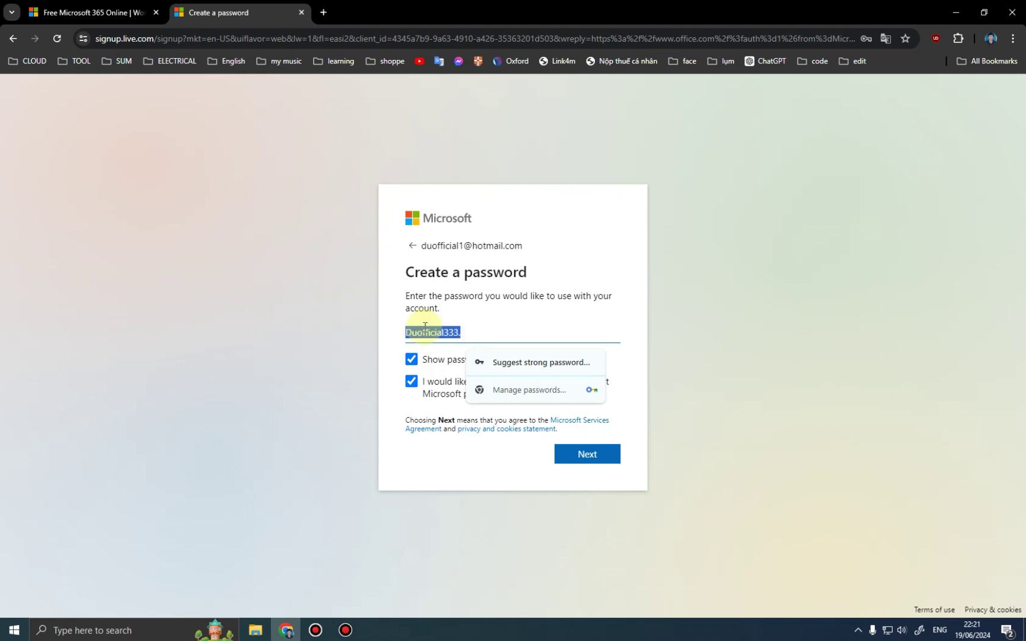
click(411, 358)
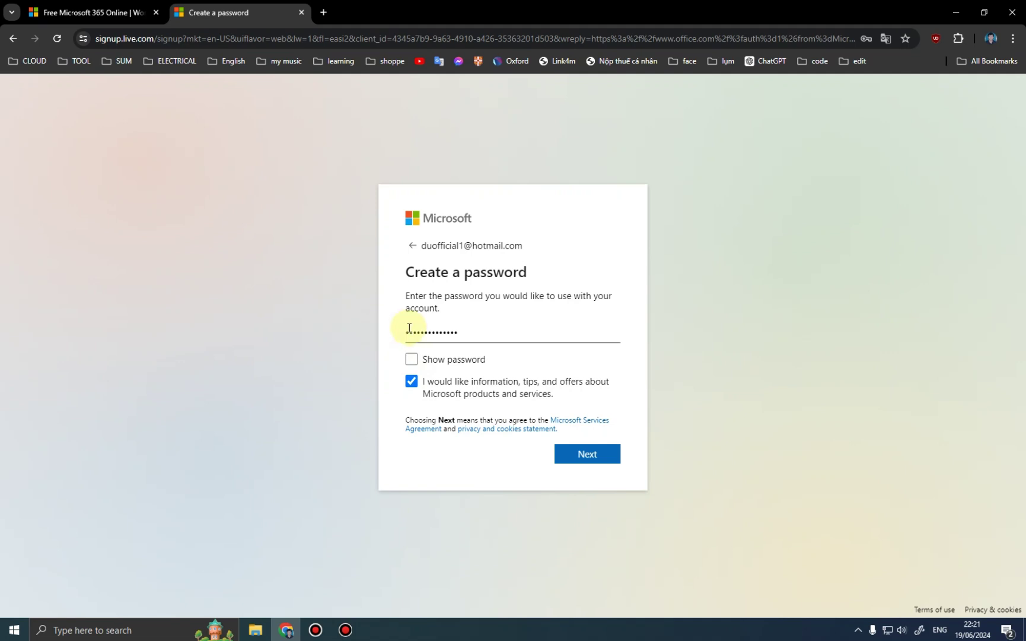
click(586, 457)
click(585, 457)
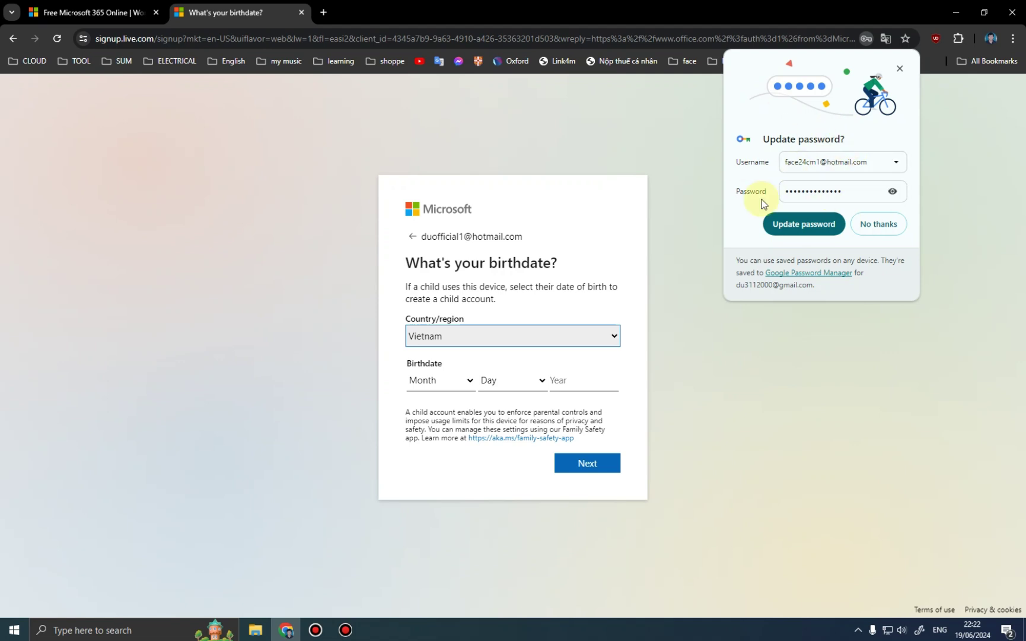
Step: Decline Chrome's prompt to save the password
click(798, 231)
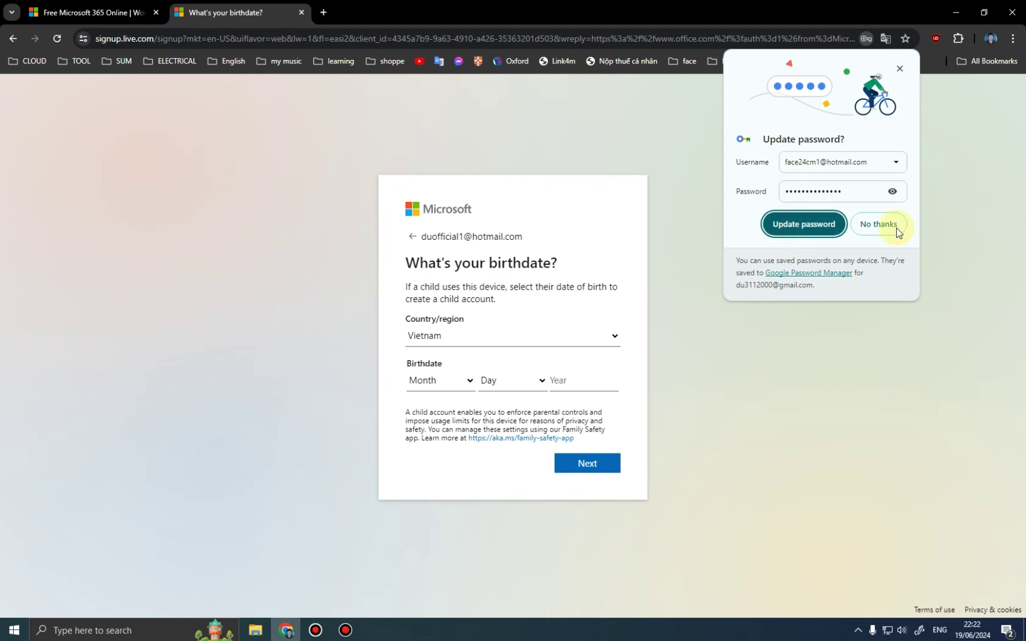
click(872, 225)
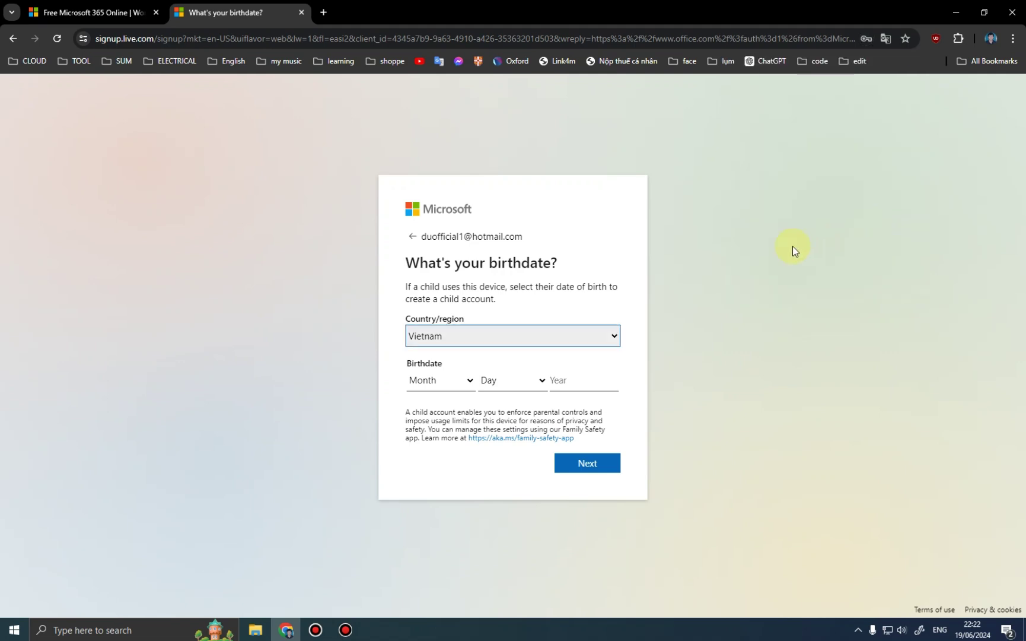
click(503, 305)
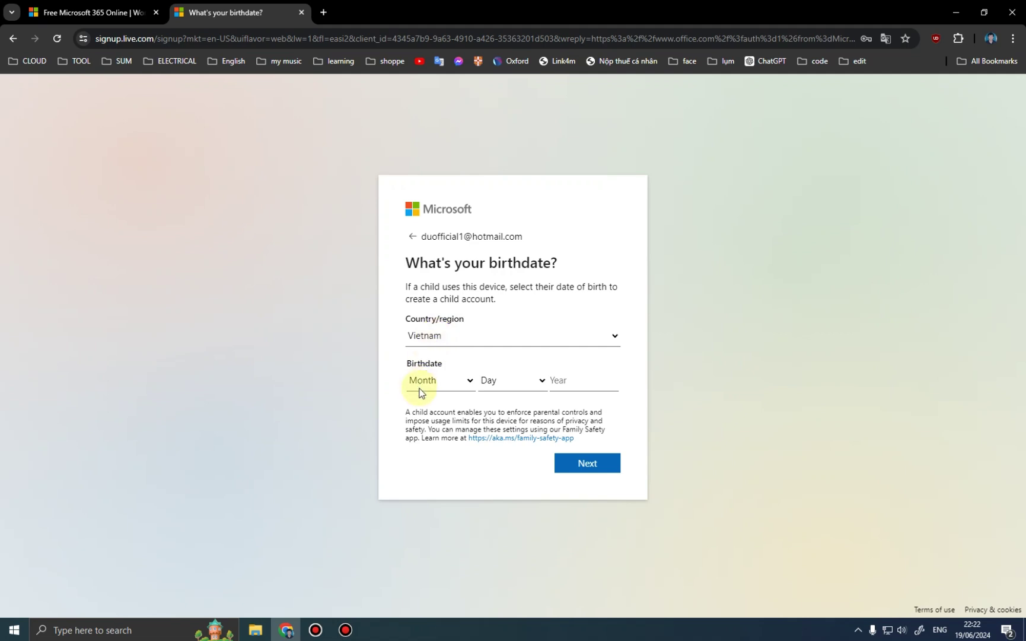
Step: Enter the birthdate as January 17, 2000
click(462, 380)
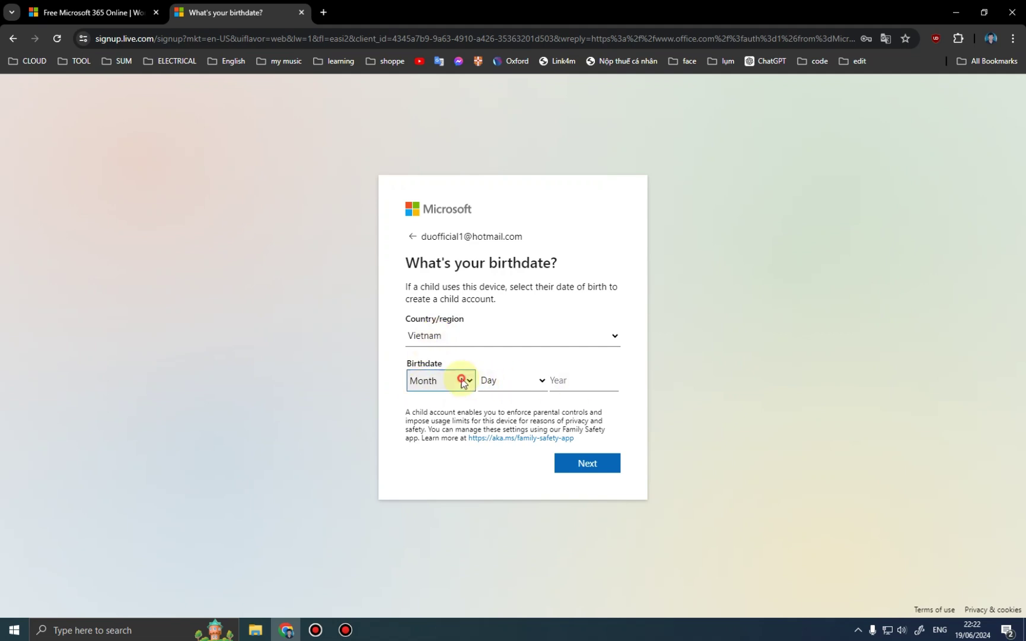
click(438, 413)
click(519, 384)
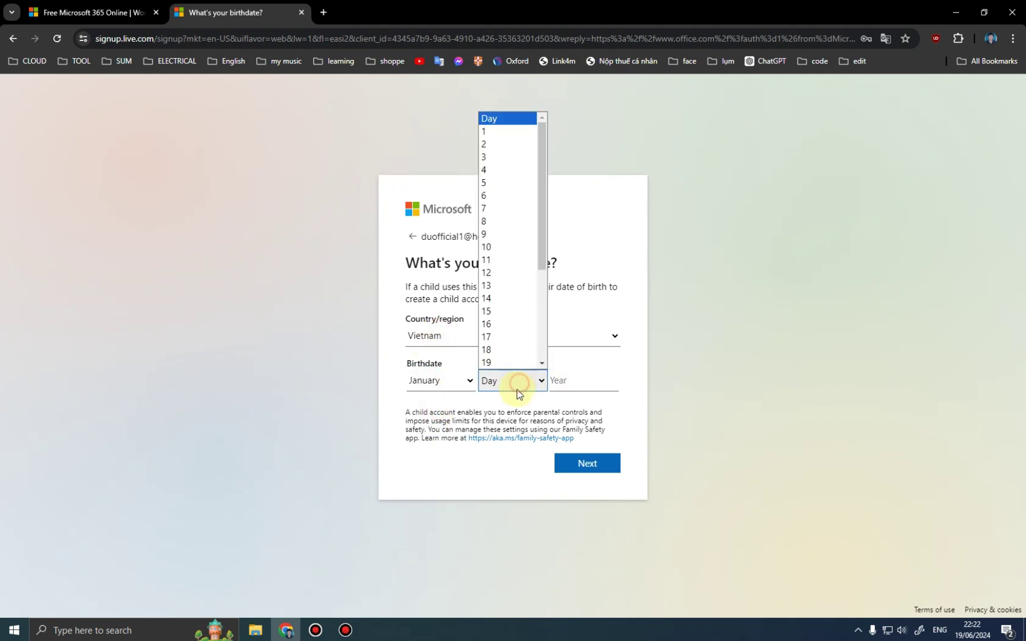
click(508, 336)
click(566, 383)
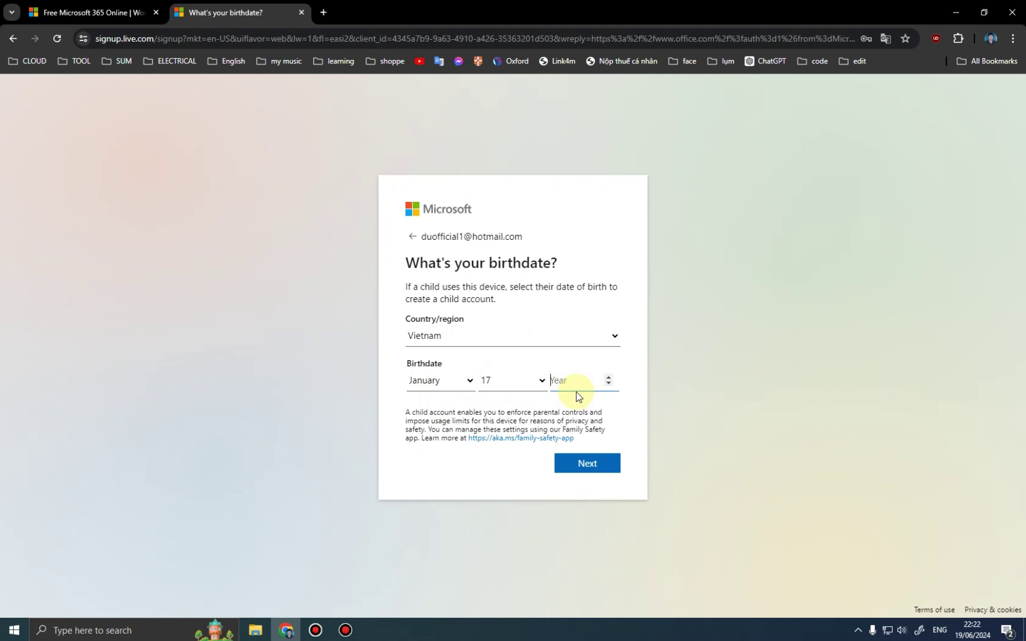
text(1905)
key(BackSpace)
key(BackSpace)
key(BackSpace)
key(BackSpace)
text(1905)
key(BackSpace)
key(BackSpace)
key(BackSpace)
key(BackSpace)
text(2000)
Step: Submit the birthdate, then rotate the puzzle object to match the hand and submit
click(605, 467)
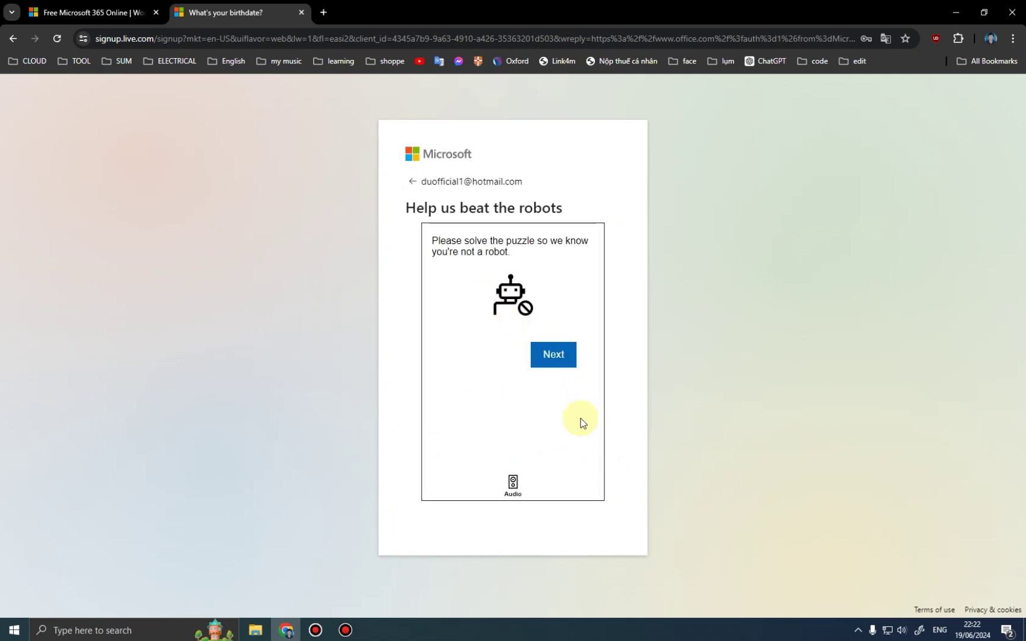
click(551, 360)
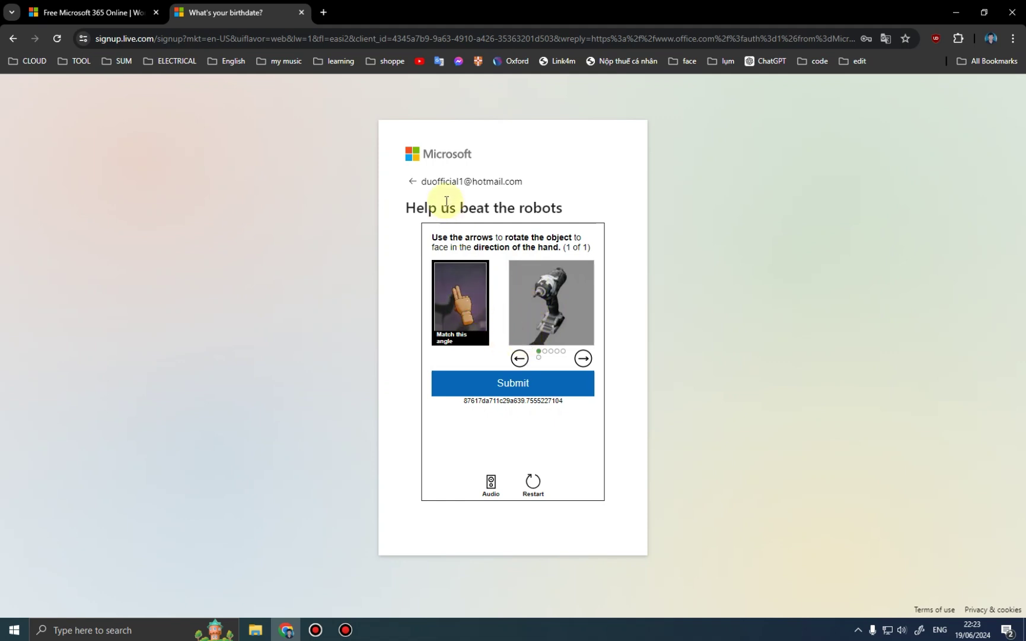
click(519, 361)
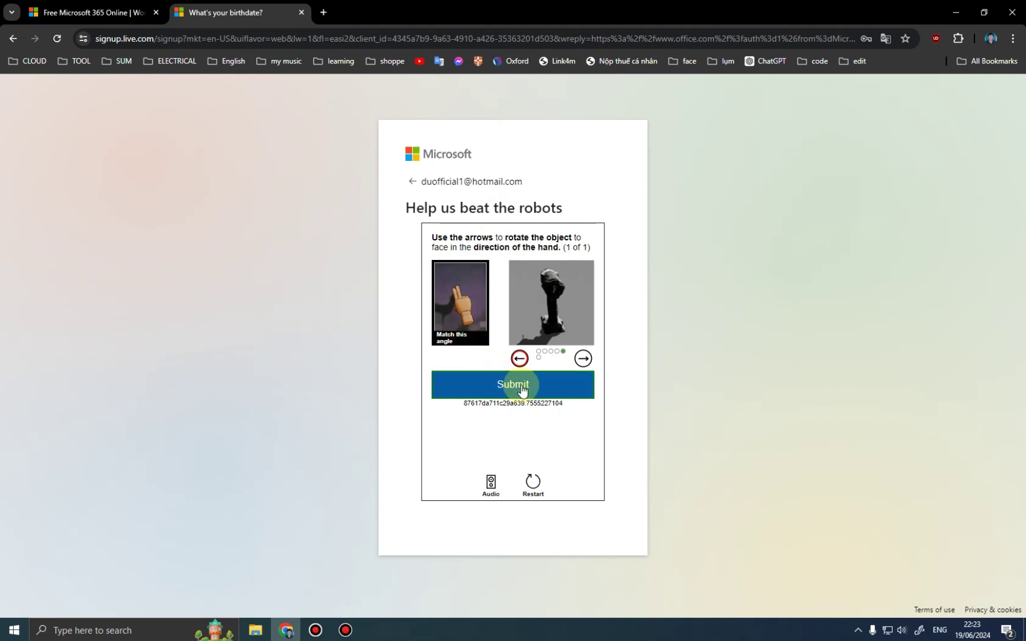
click(557, 388)
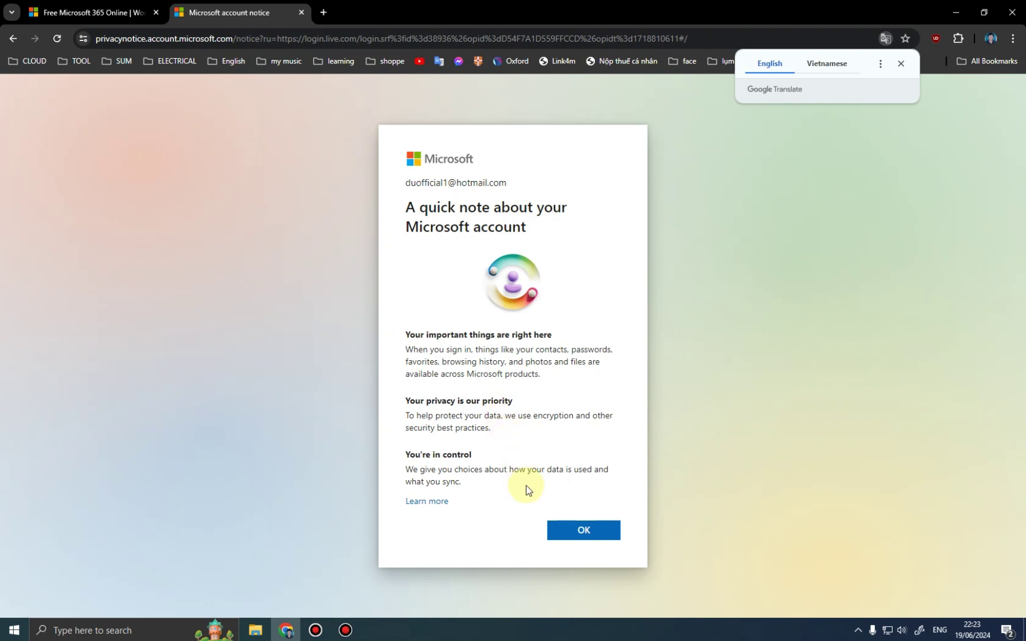
Step: Acknowledge the account notice with OK and answer Yes to Stay signed in
click(589, 529)
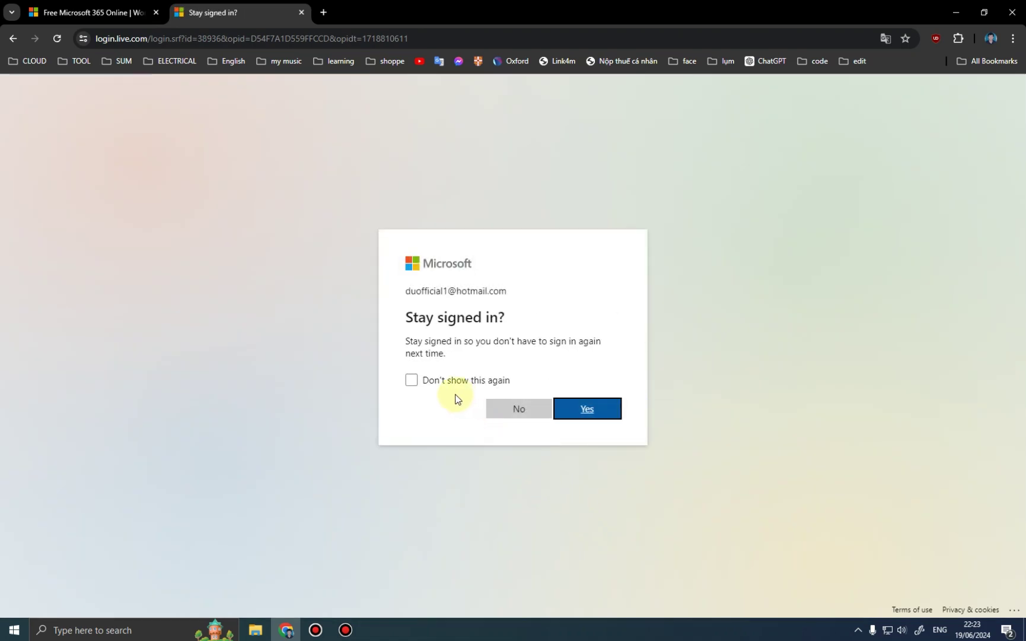
click(583, 415)
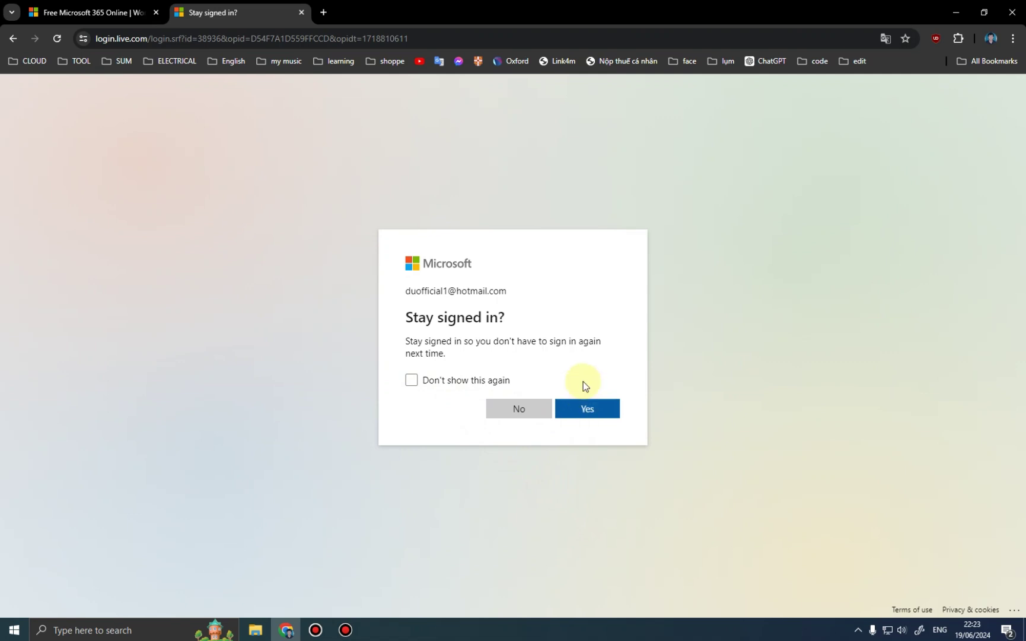
click(584, 414)
click(584, 410)
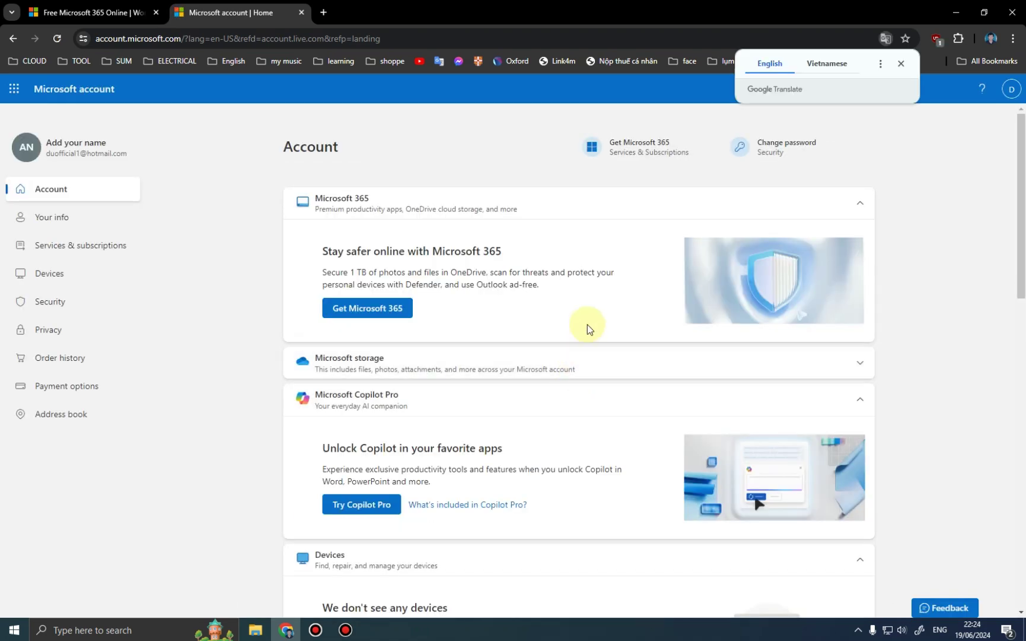
Step: Dismiss the translation offer and launch Word from the app launcher
click(901, 64)
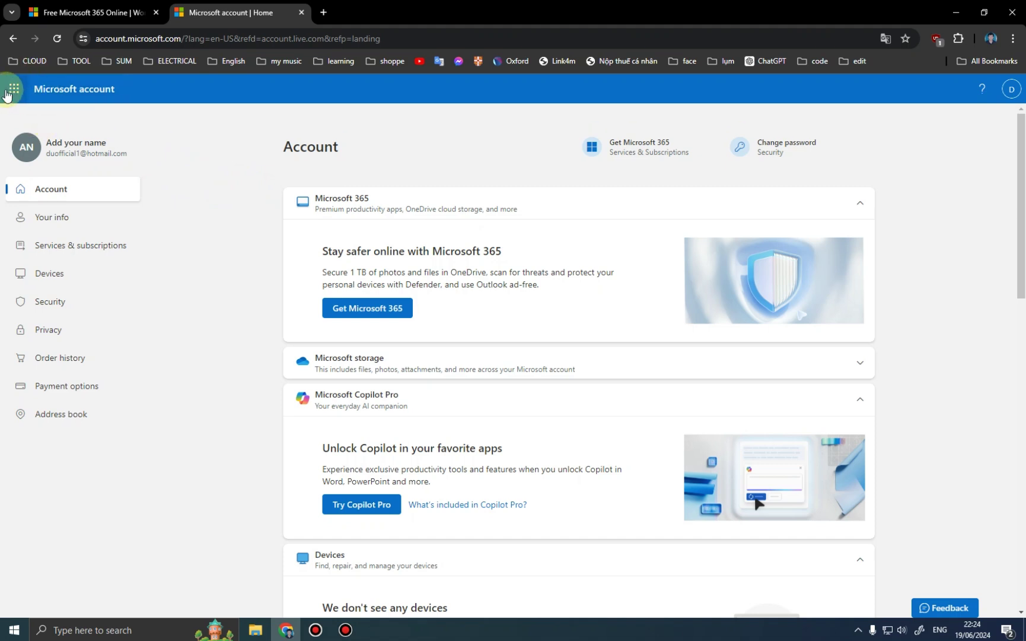
click(9, 99)
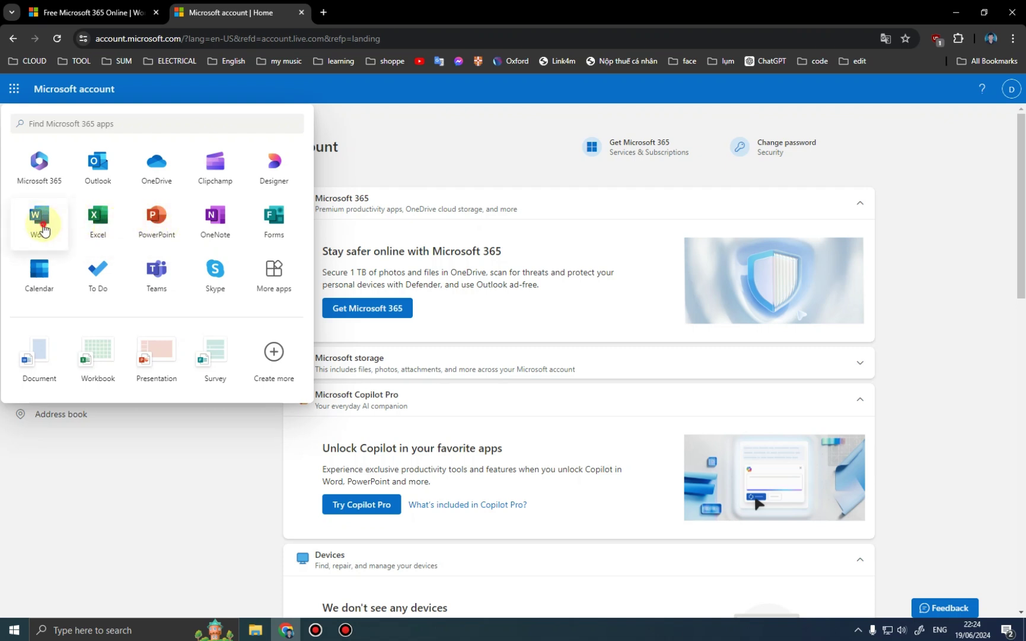
click(43, 228)
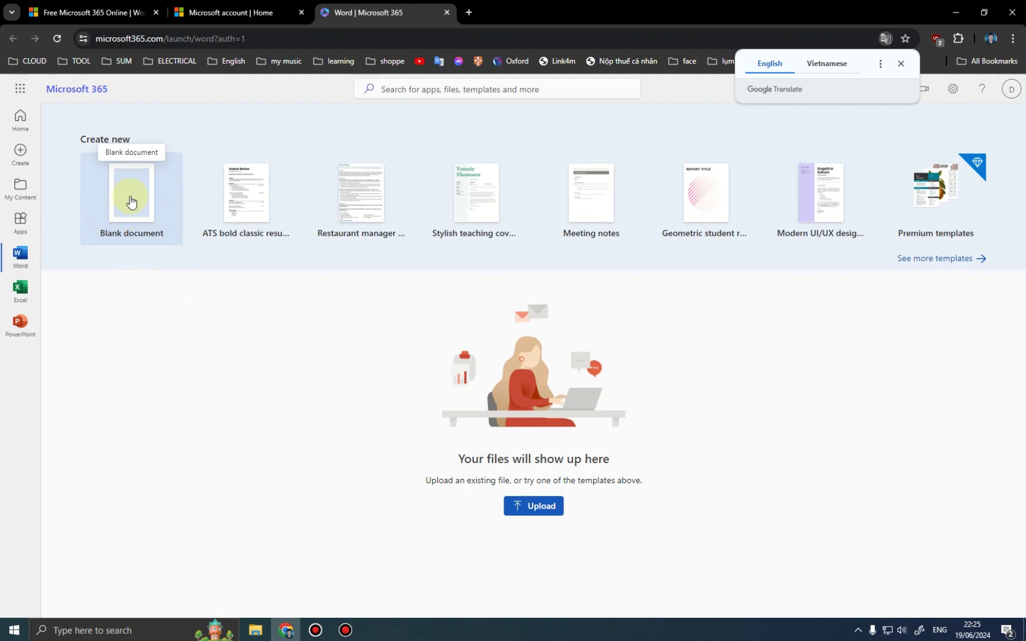
Step: Cancel the accidental Open dialog and create a Blank document
click(521, 503)
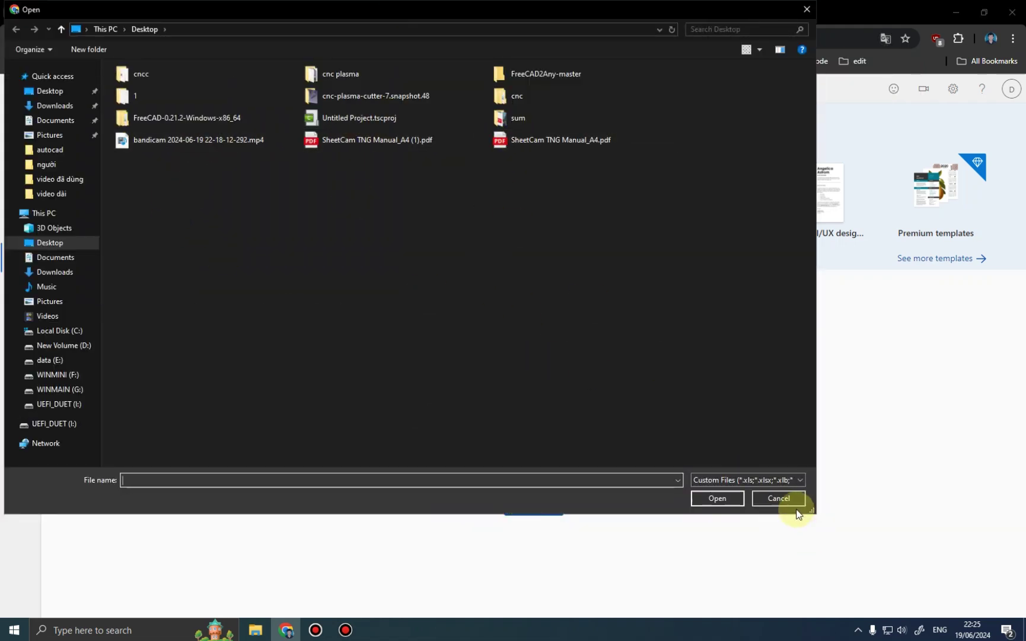
click(779, 498)
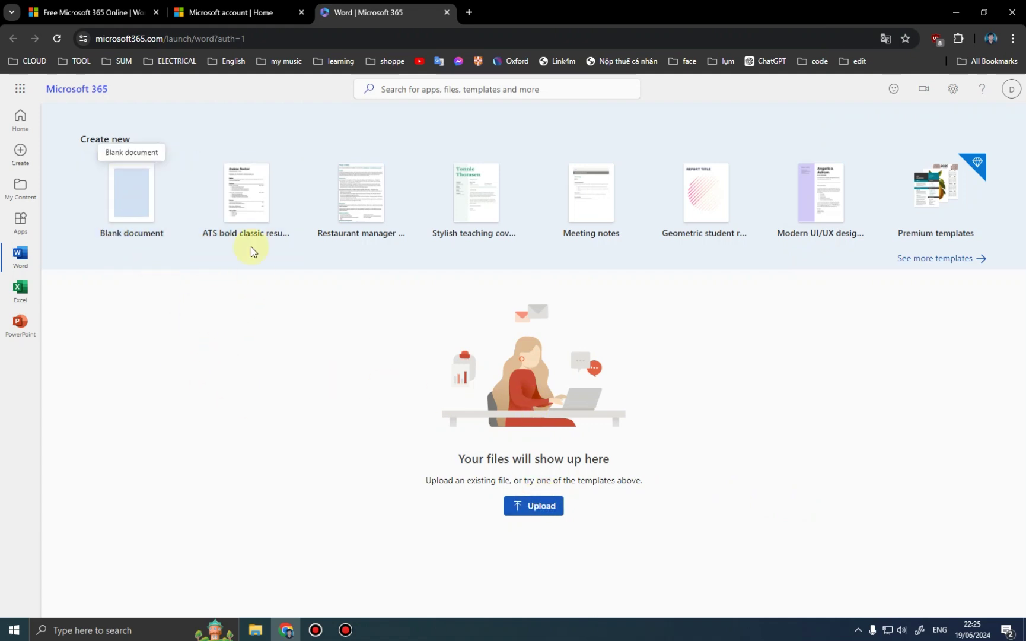
click(129, 218)
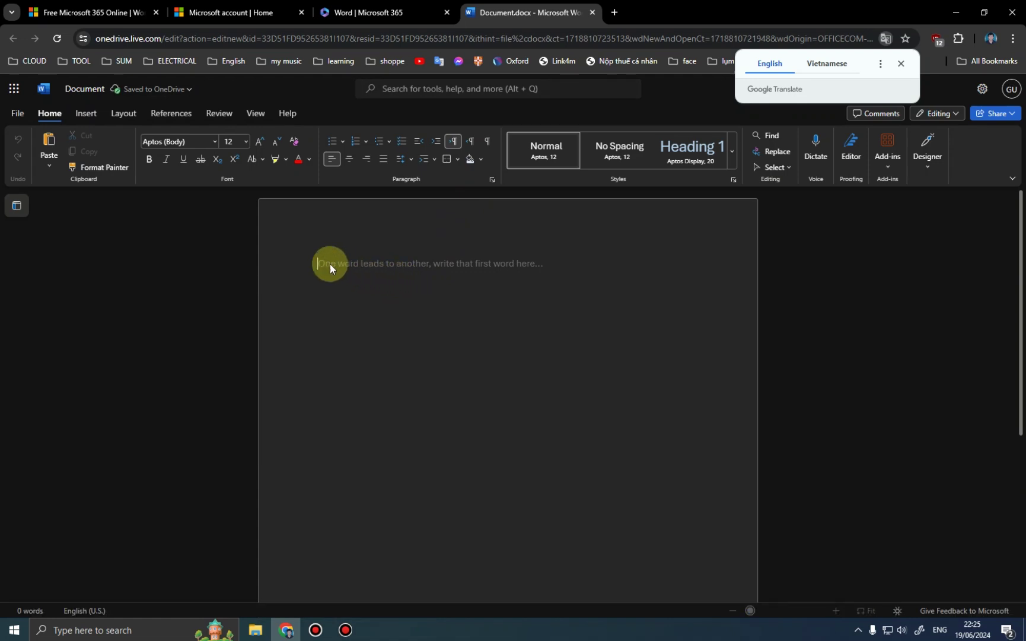
Step: Type the test text 'nvbvvhvj' on the blank page
click(901, 64)
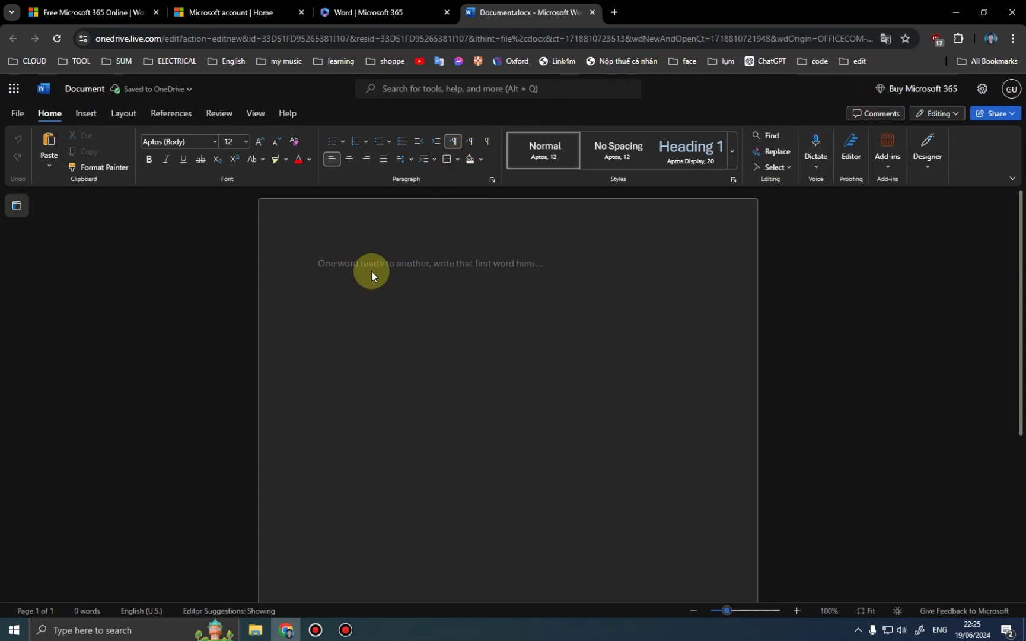
text(nvbvvhvj)
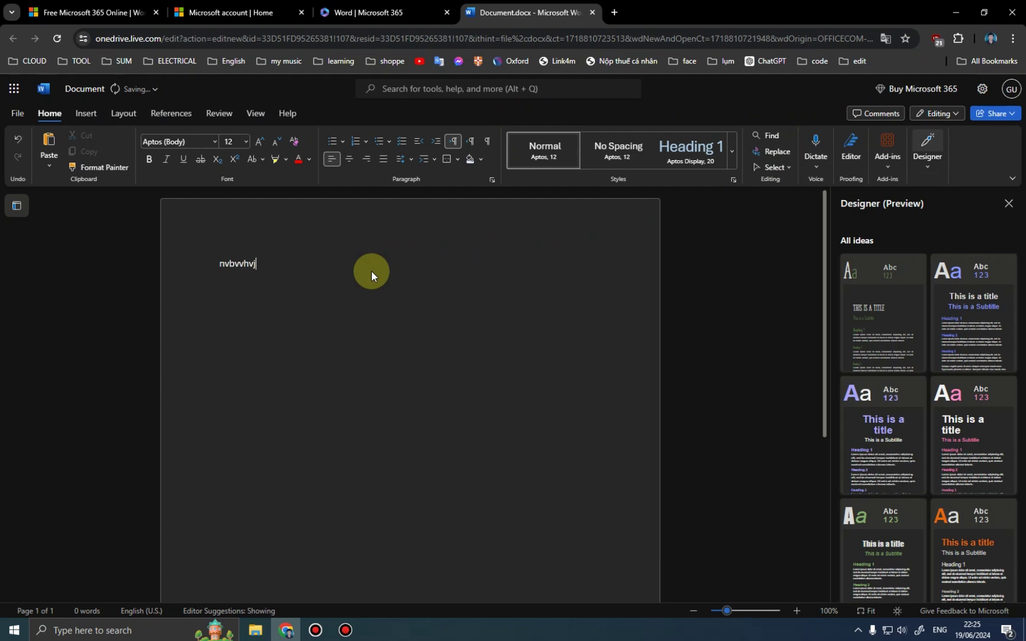
key(alt+grave)
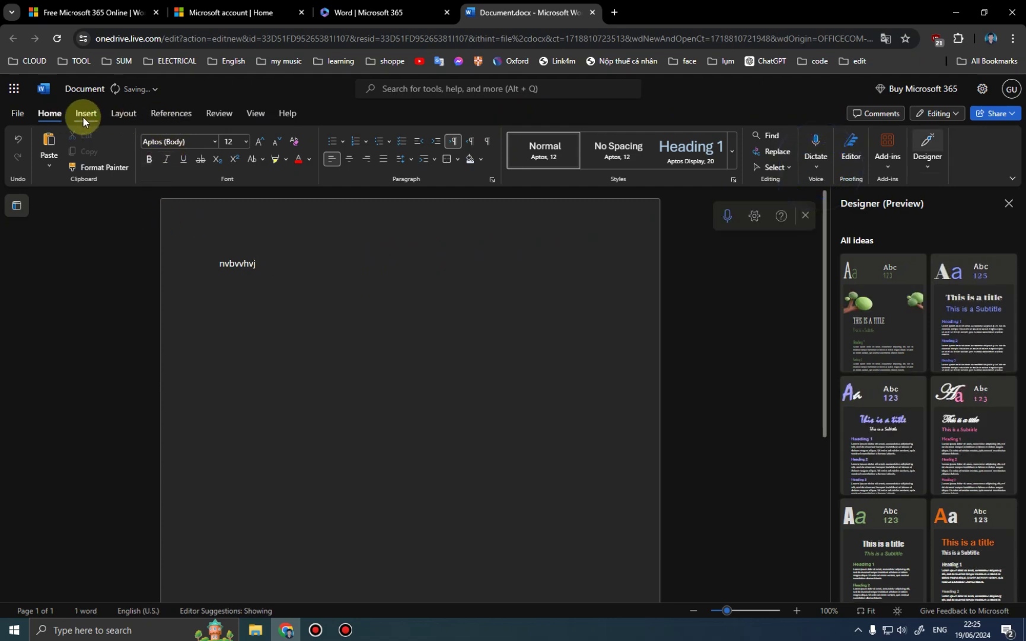
Step: Browse the Insert, Layout, References, Review, View and File tabs, then return to the Word start page
click(85, 114)
click(127, 114)
click(171, 114)
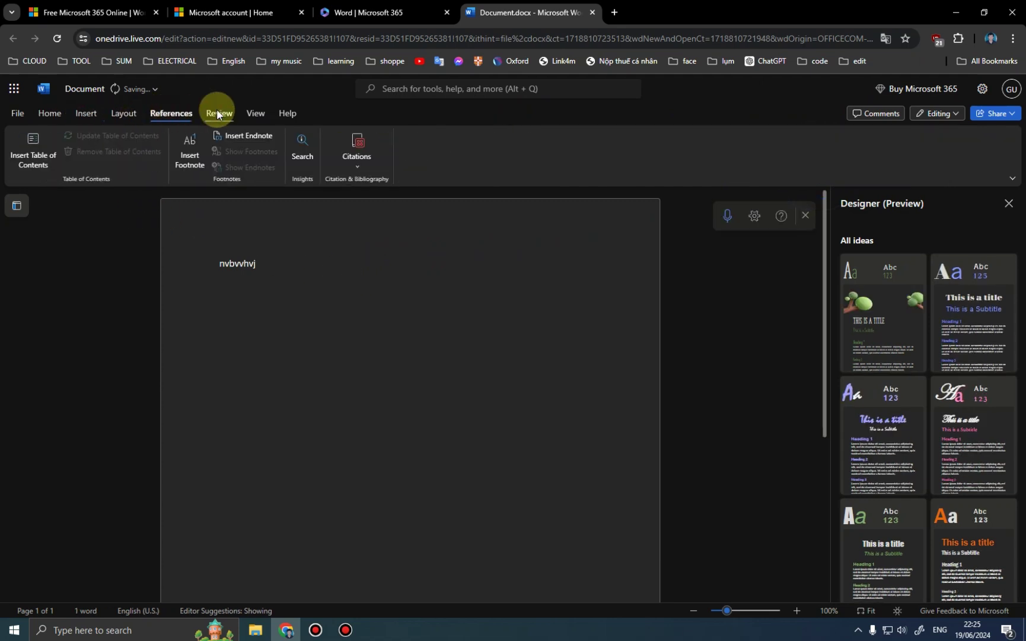
click(219, 114)
click(252, 114)
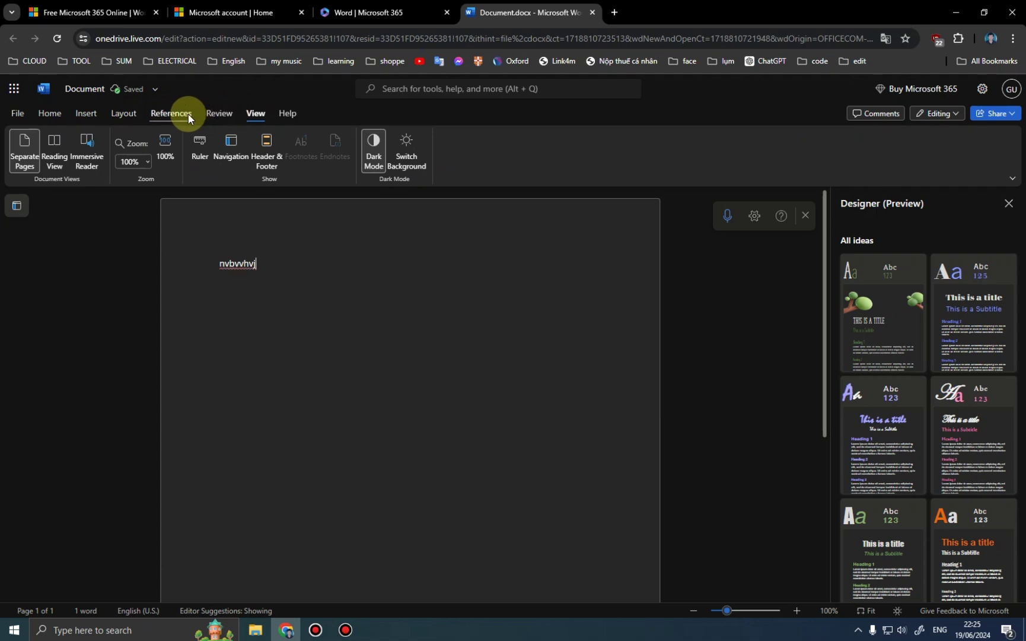
click(16, 111)
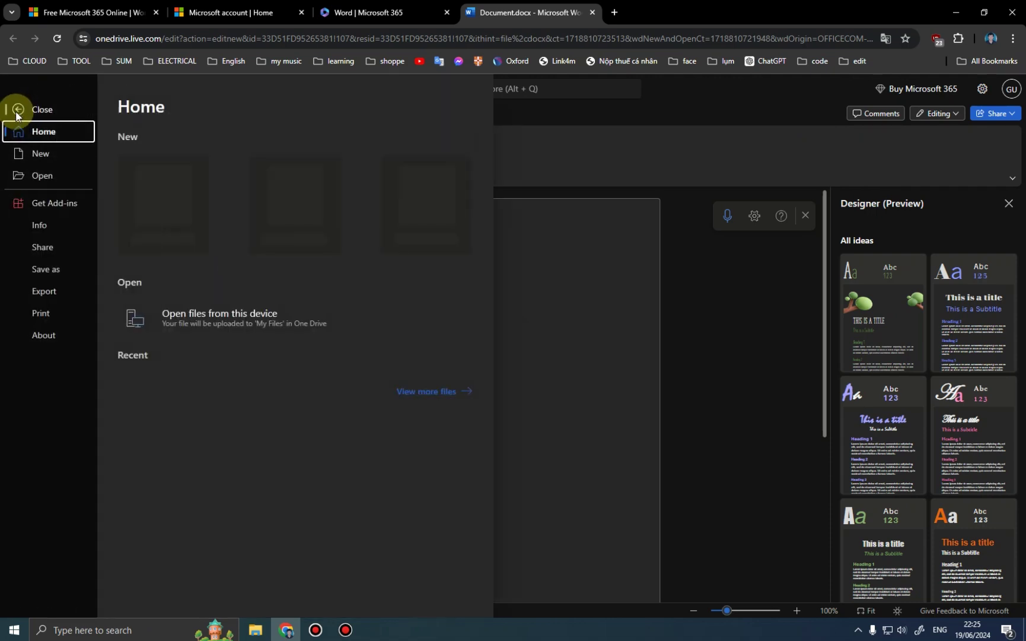
click(36, 109)
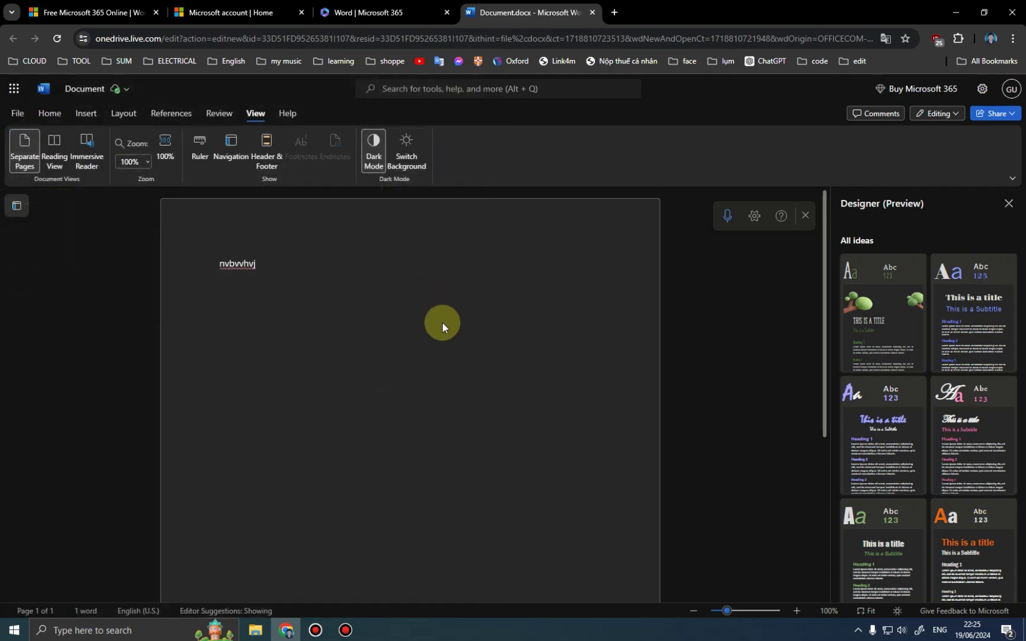
click(392, 14)
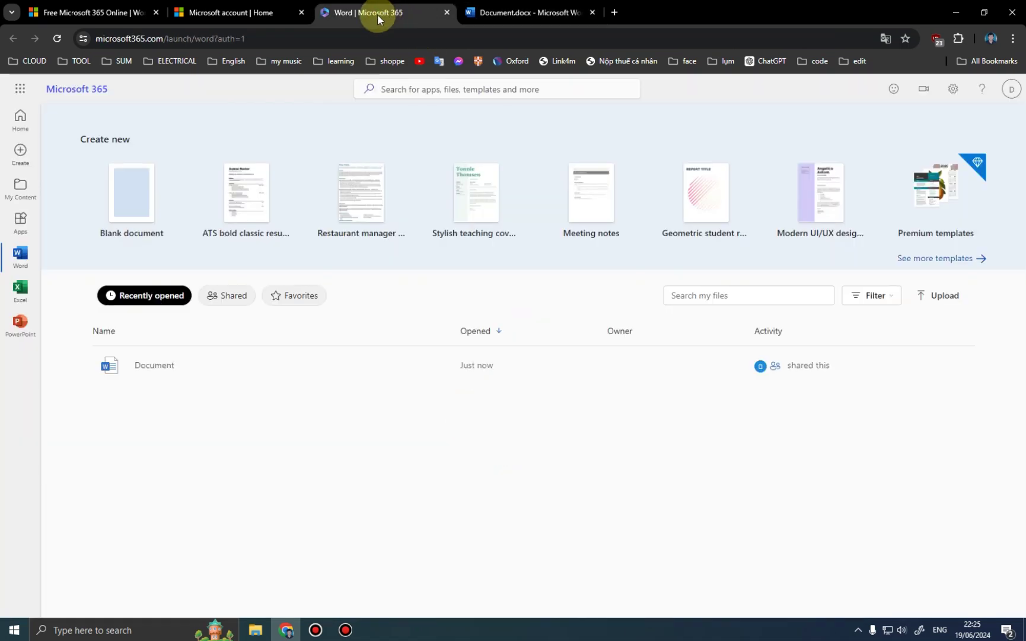
Step: Visit the Excel and PowerPoint start pages, then return to Word where Document appears under Recently opened
click(21, 293)
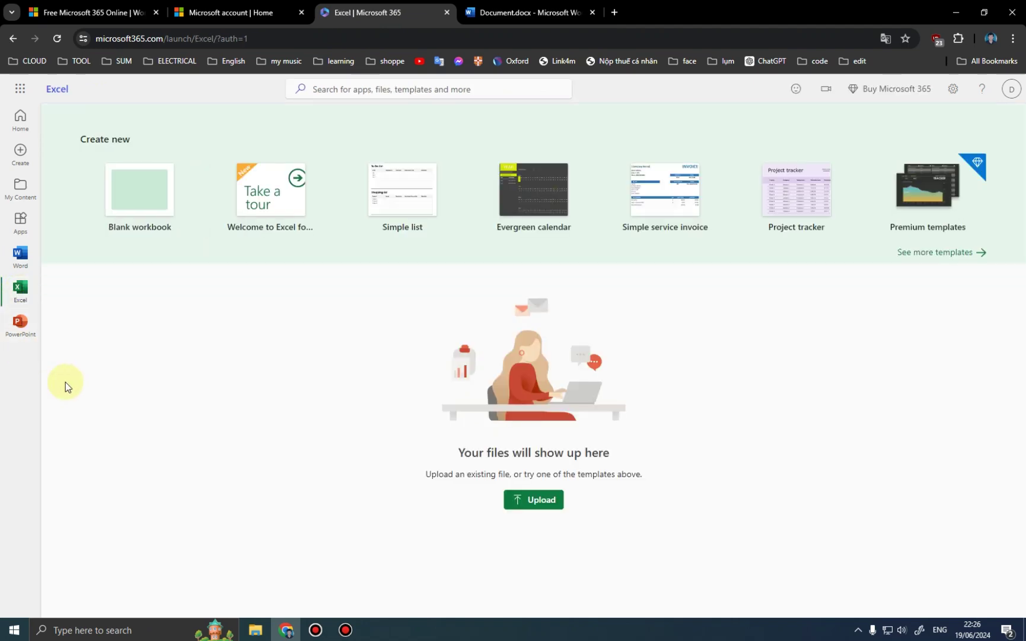
click(17, 320)
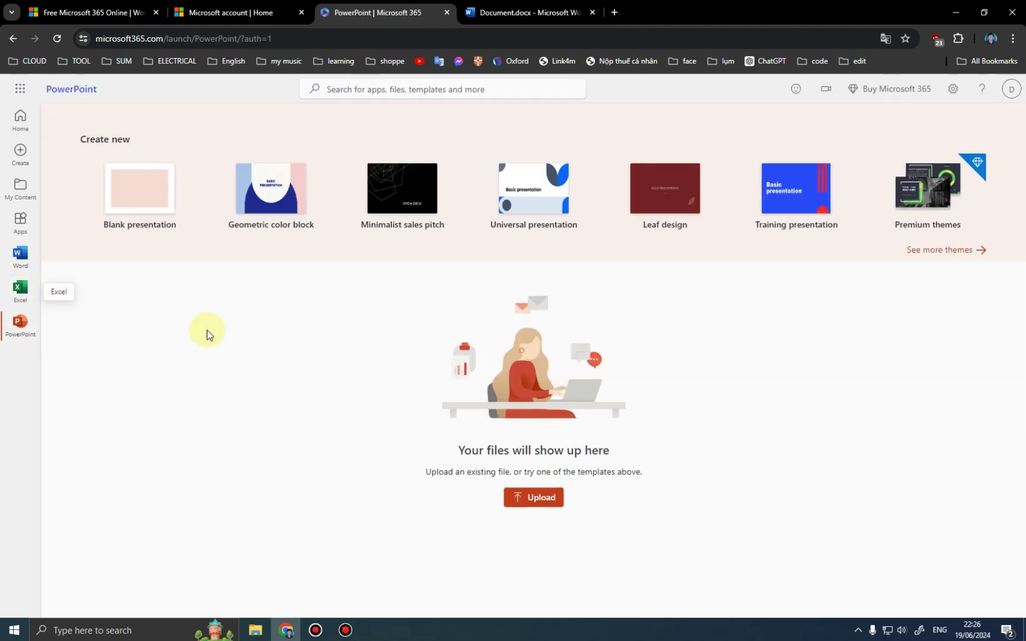
click(19, 256)
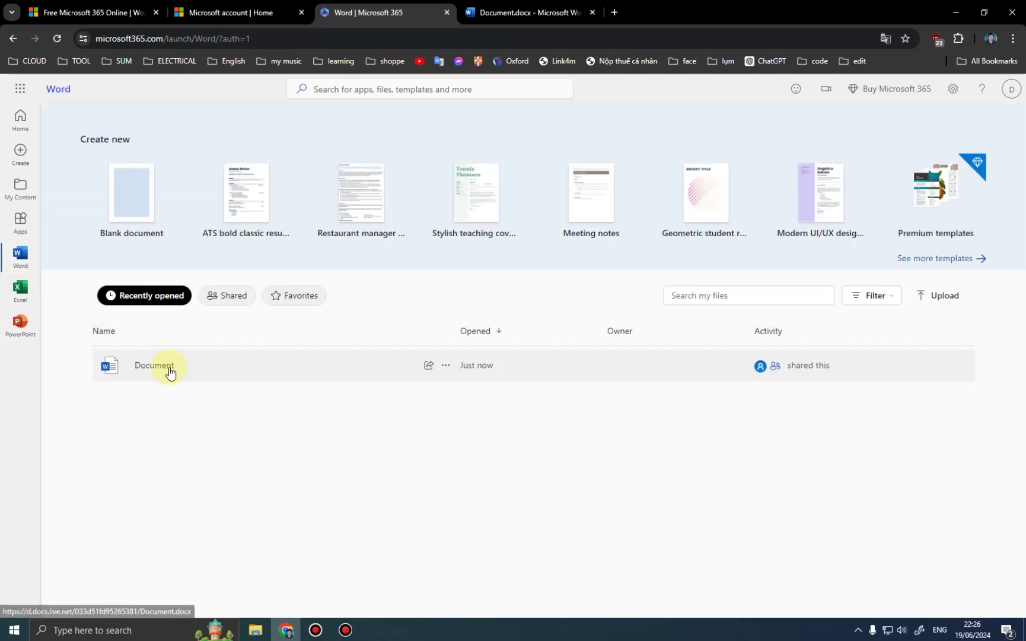
mouse_move(321, 364)
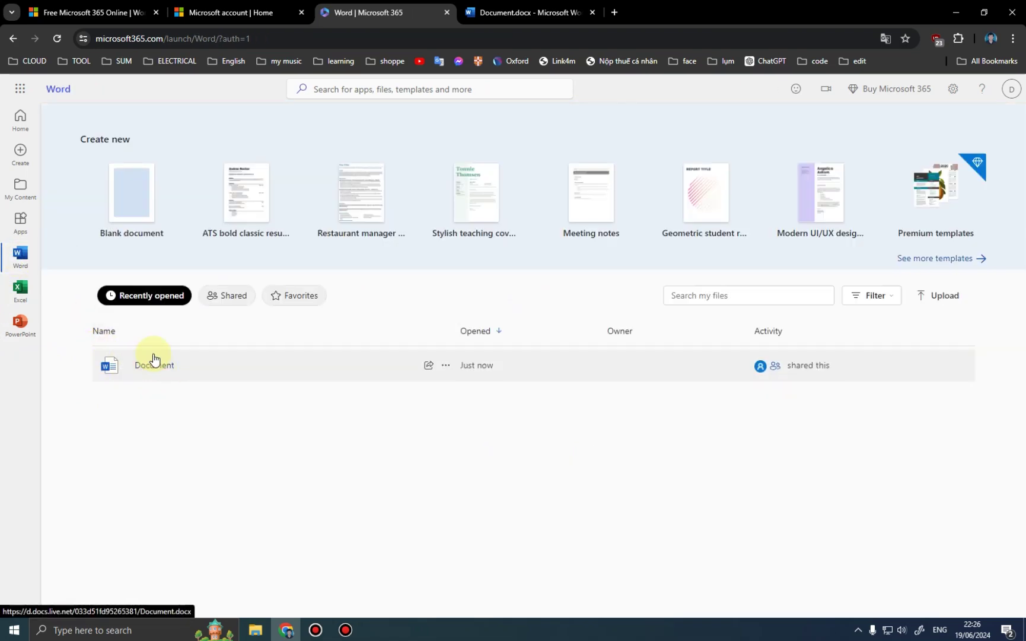
click(549, 9)
click(350, 6)
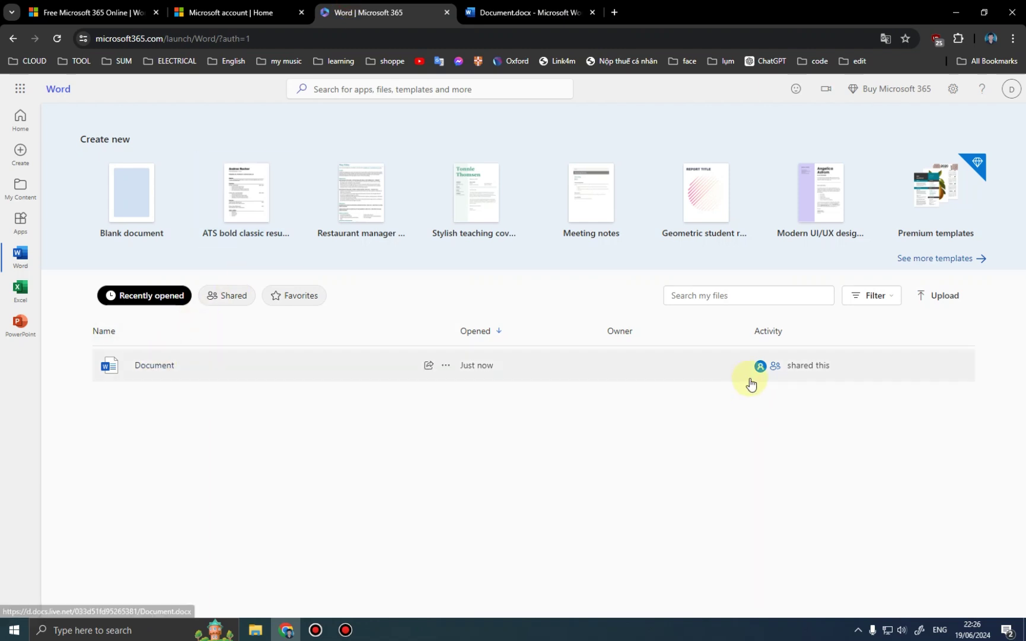
Step: Save Document as Document.docx in the Downloads folder, then bring up File Explorer
click(443, 367)
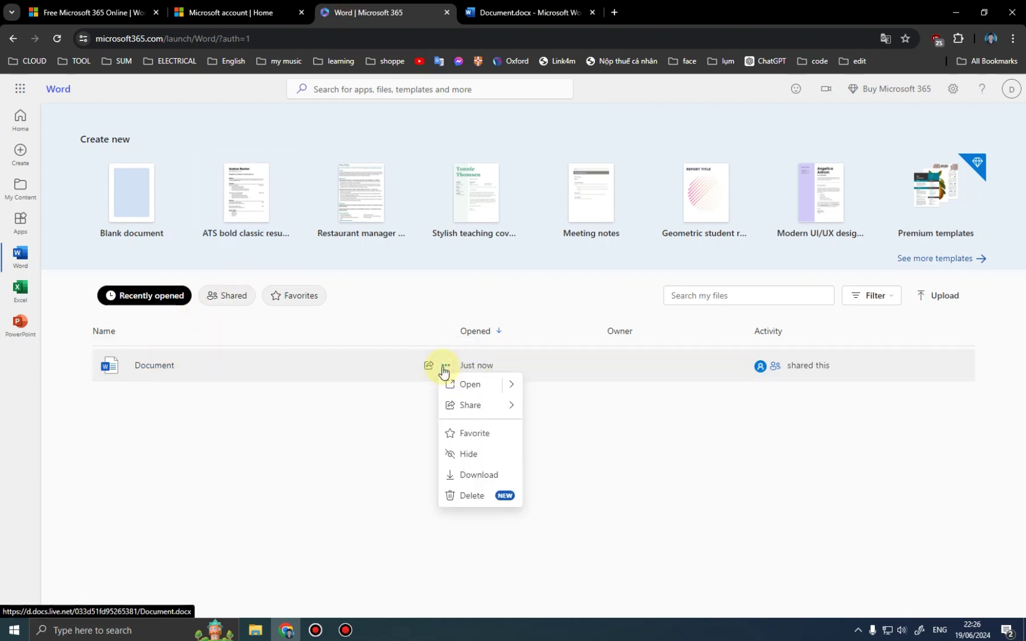
click(463, 474)
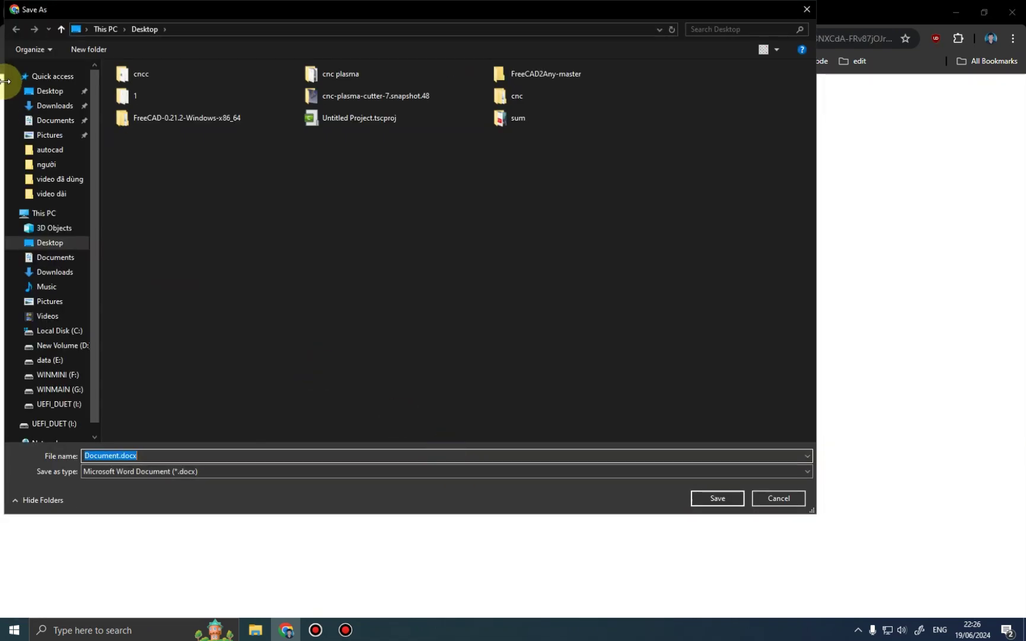
click(44, 110)
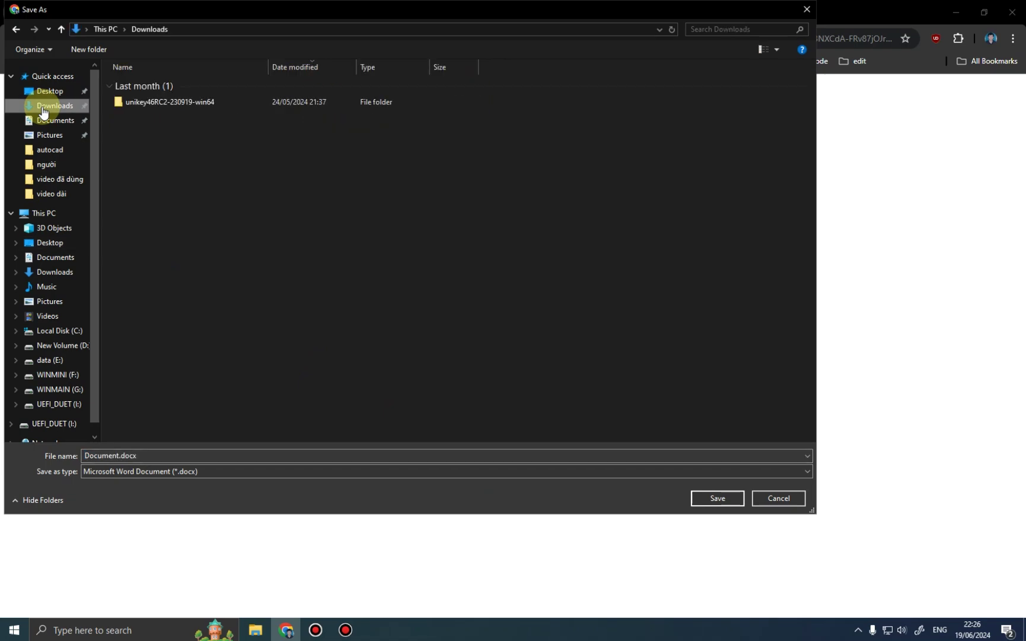
click(694, 497)
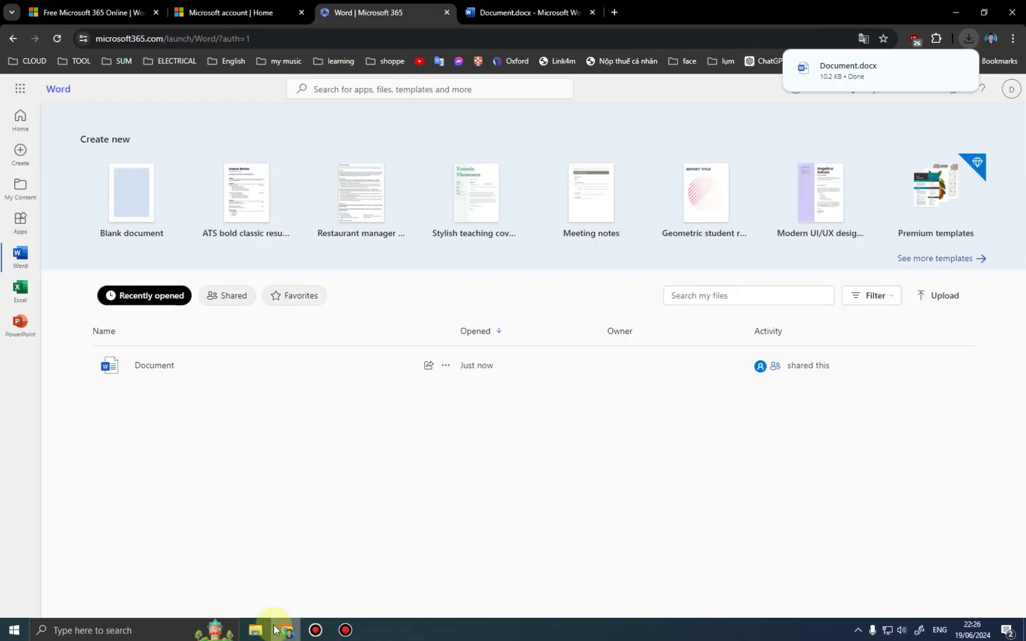
click(255, 629)
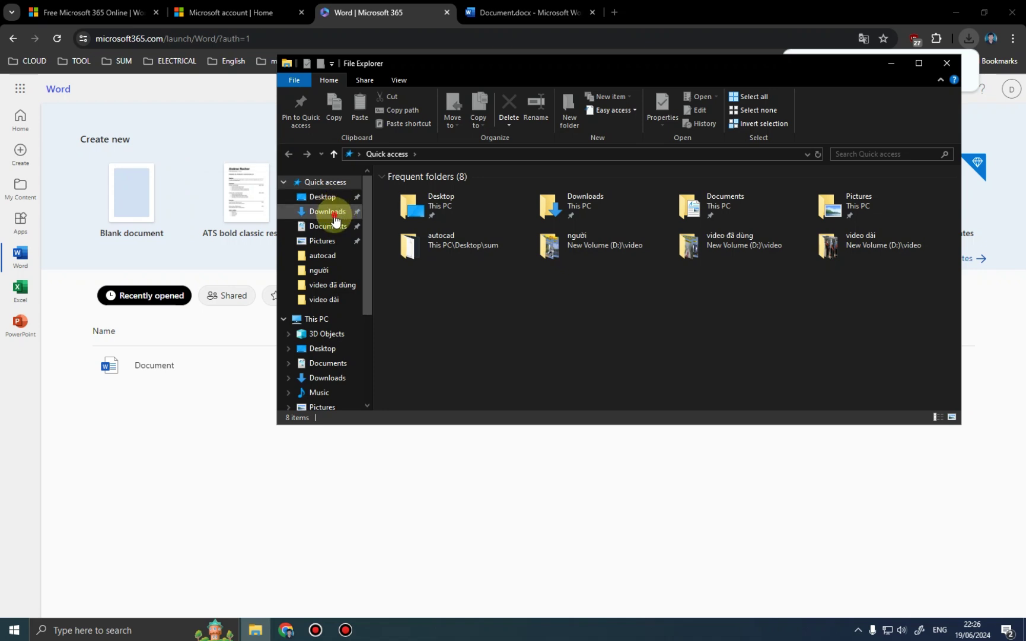
Step: Check that Document.docx is in the Downloads folder, then close File Explorer
click(327, 211)
click(446, 209)
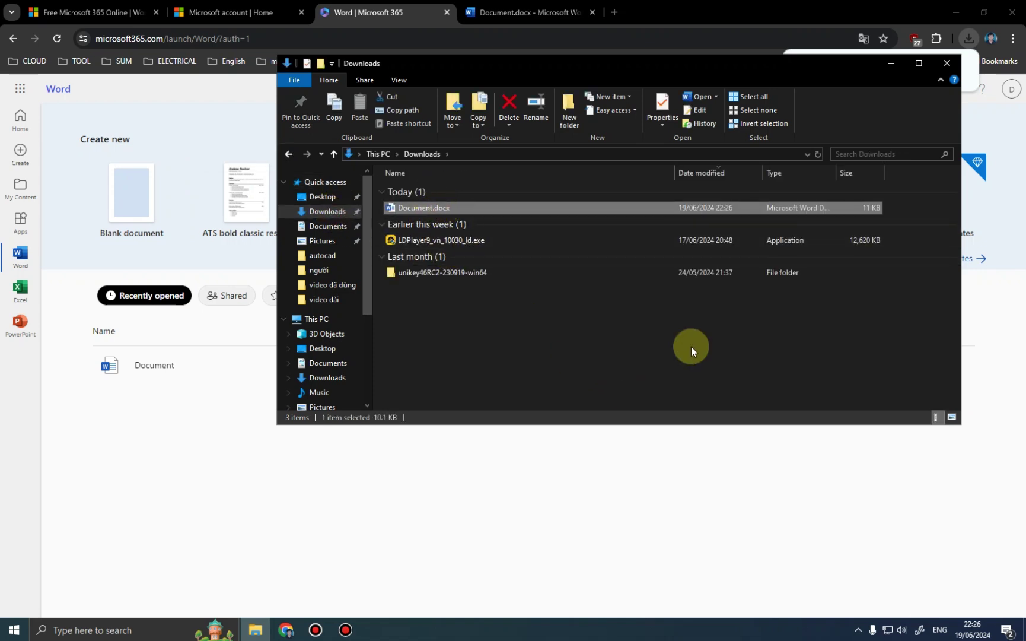
click(945, 64)
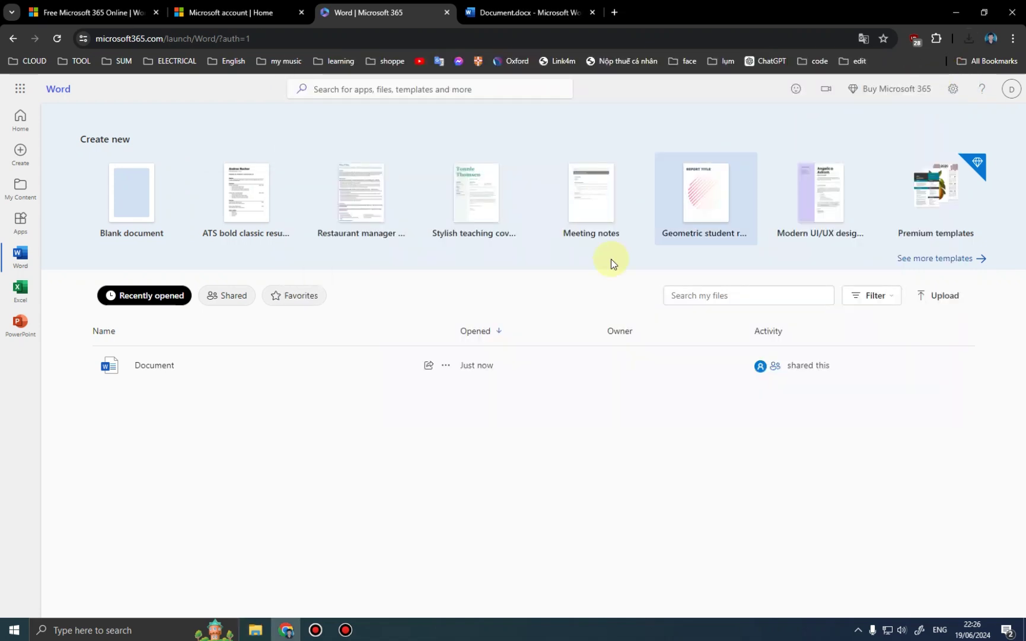